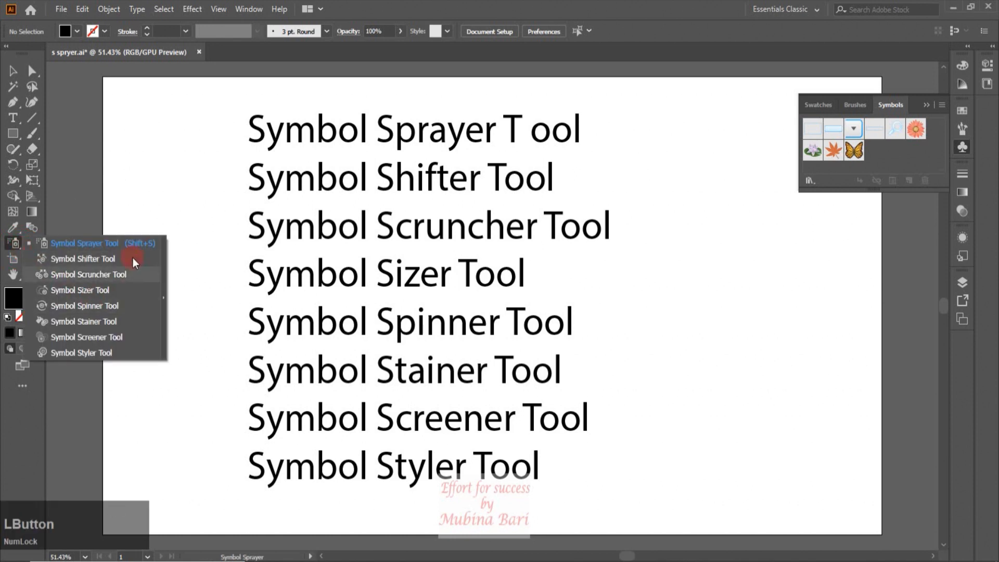
- Tear off the symbolism tools into a floating vertical toolbar and place it beside the upper-left corner of the artboard
{"action": "left_click", "coordinate": [162, 295]}
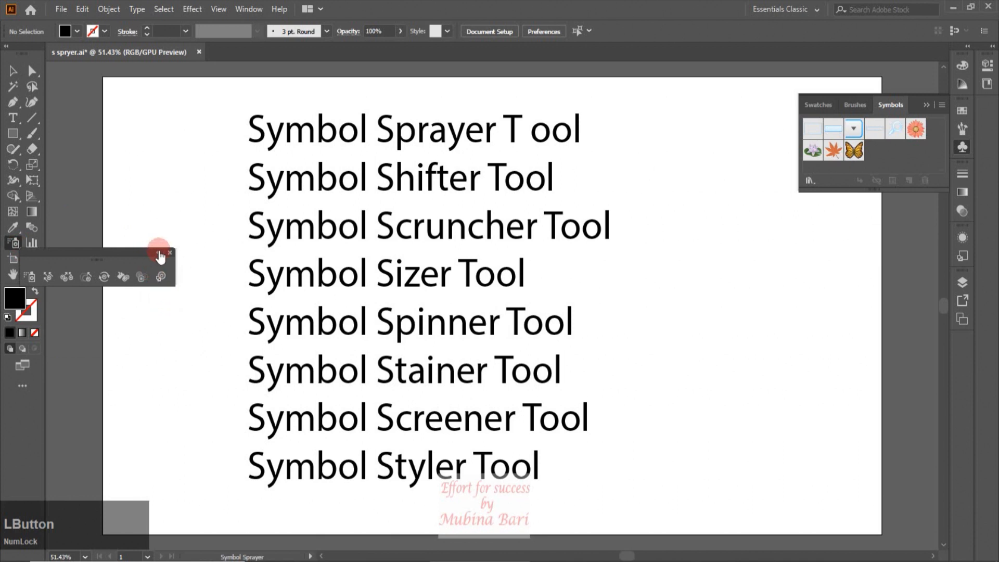
{"action": "left_click_drag", "start_coordinate": [125, 254], "coordinate": [172, 109]}
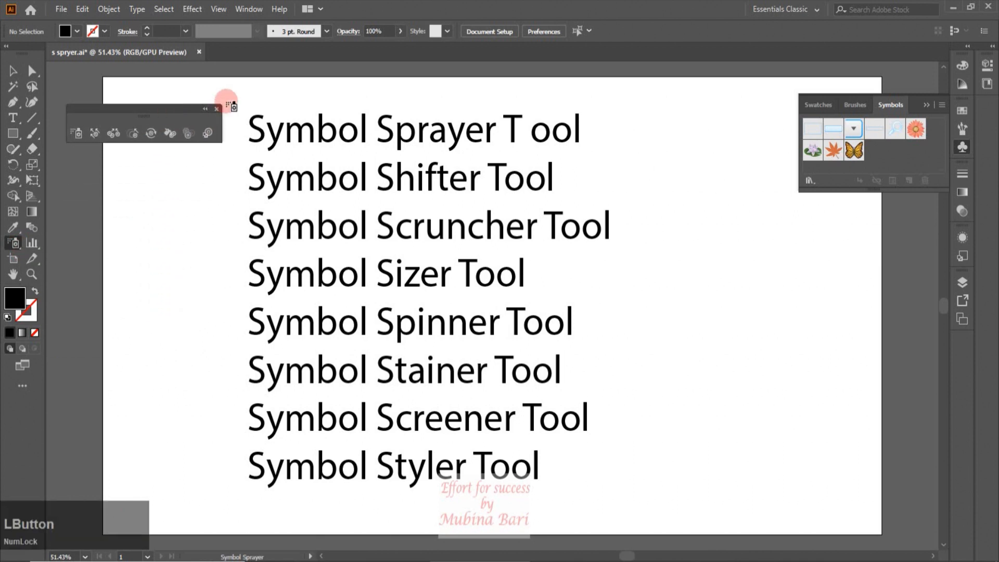
{"action": "left_click", "coordinate": [203, 111]}
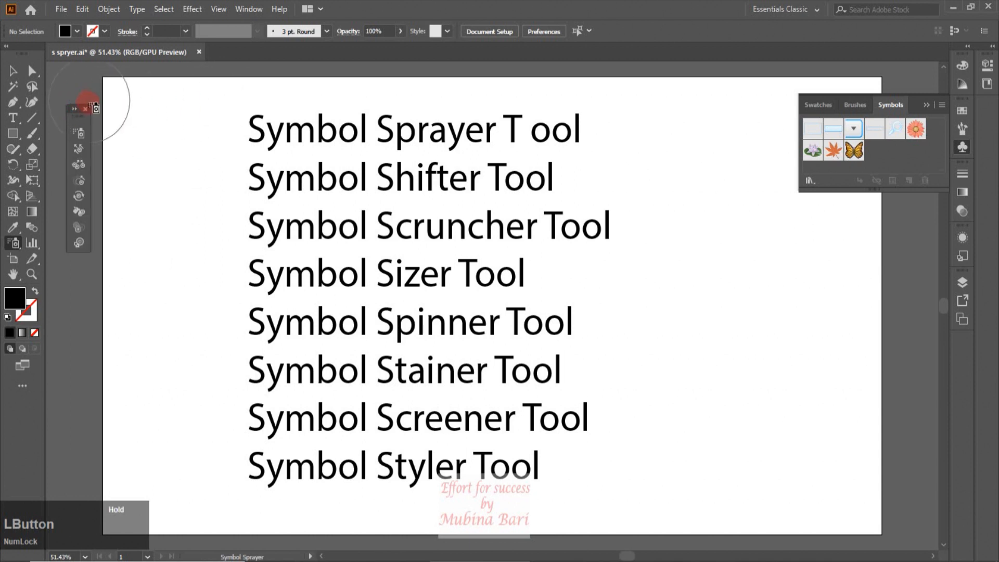
{"action": "left_click_drag", "start_coordinate": [80, 113], "coordinate": [127, 99]}
{"action": "left_click", "coordinate": [147, 238]}
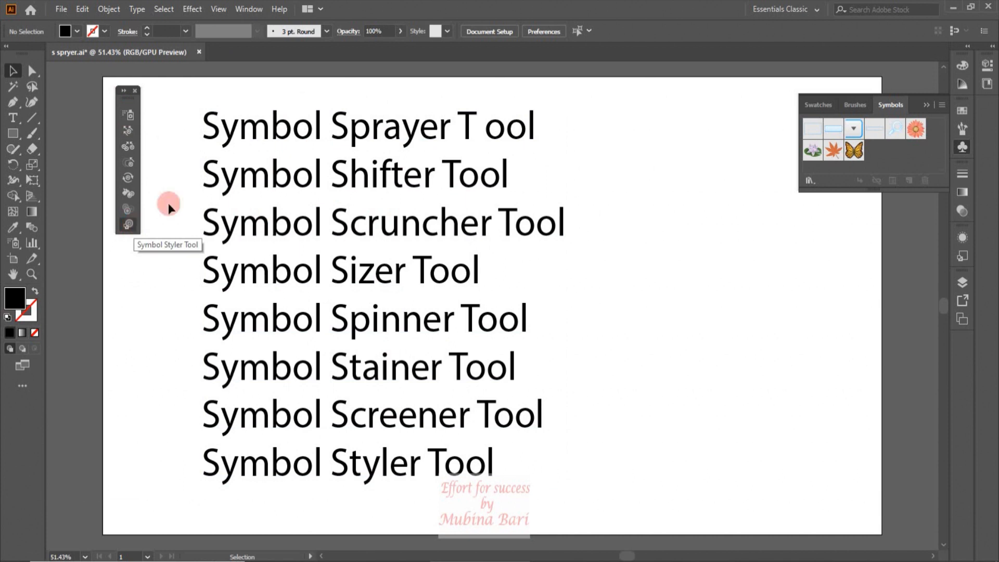
- Delete the text block listing the symbol tools from the artboard
{"action": "left_click", "coordinate": [235, 132]}
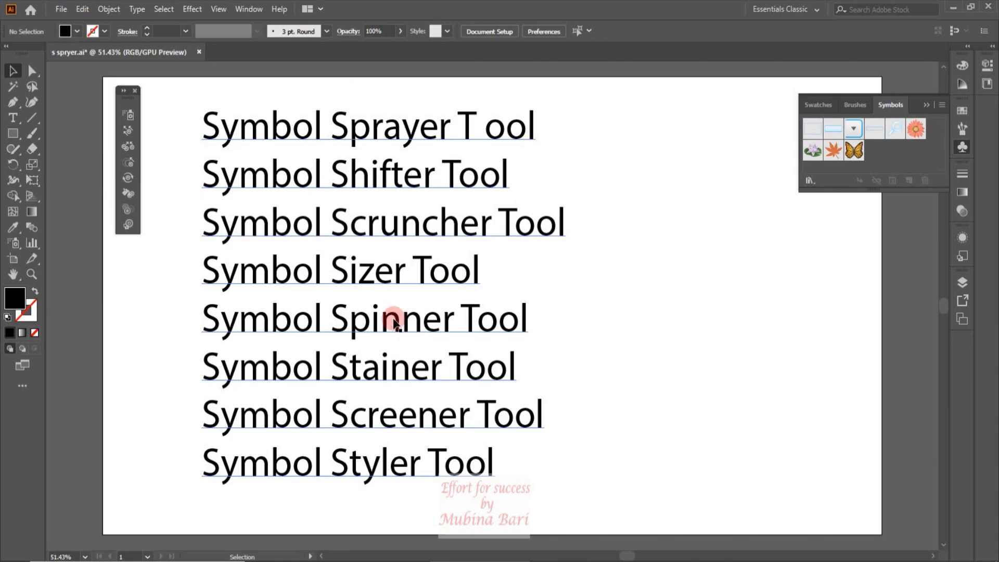
{"action": "left_click", "coordinate": [392, 330]}
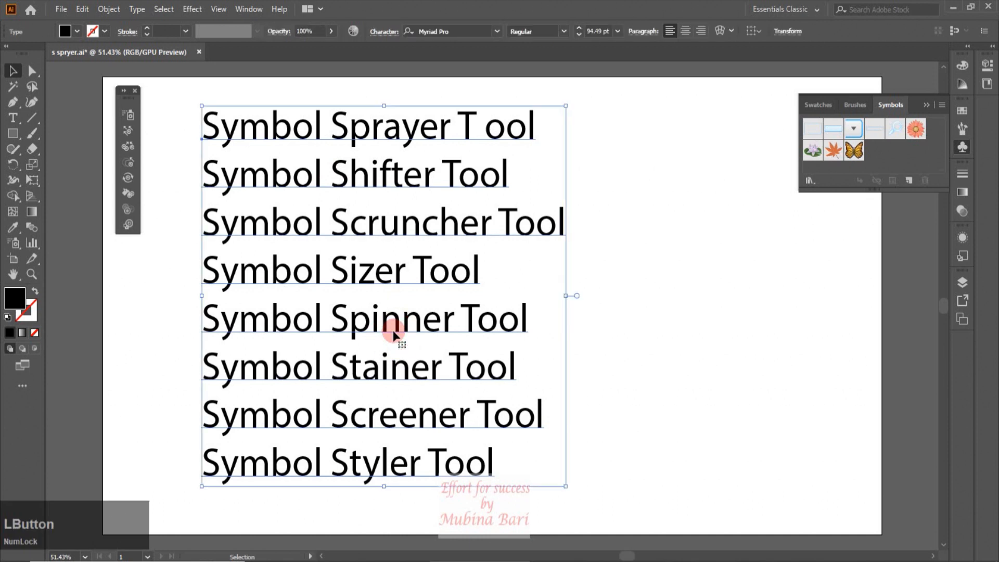
{"action": "key", "text": "Delete"}
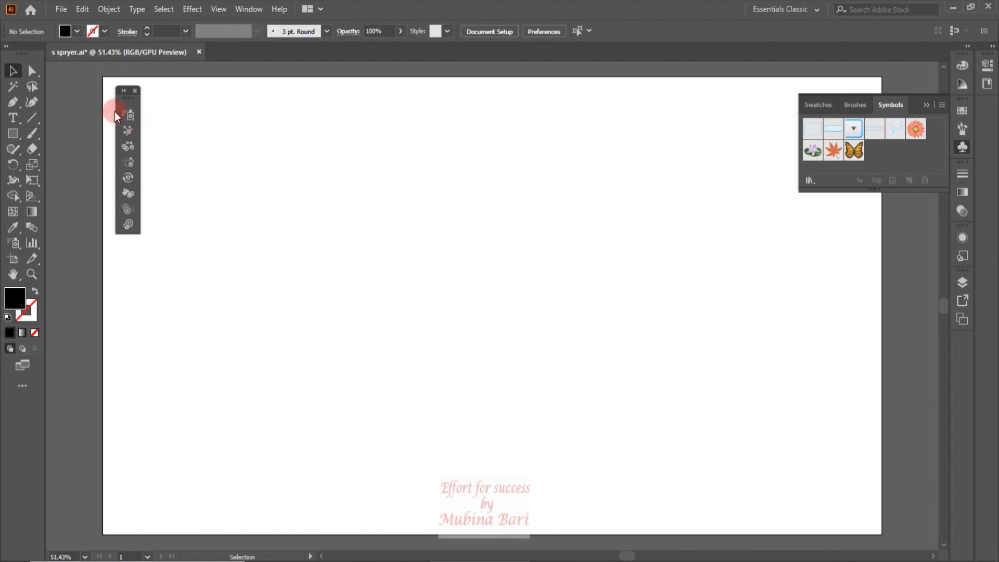
- Spray the butterfly symbol with the Symbol Sprayer in a looping path across the artboard's middle and a dense band beneath it
{"action": "left_click", "coordinate": [133, 114]}
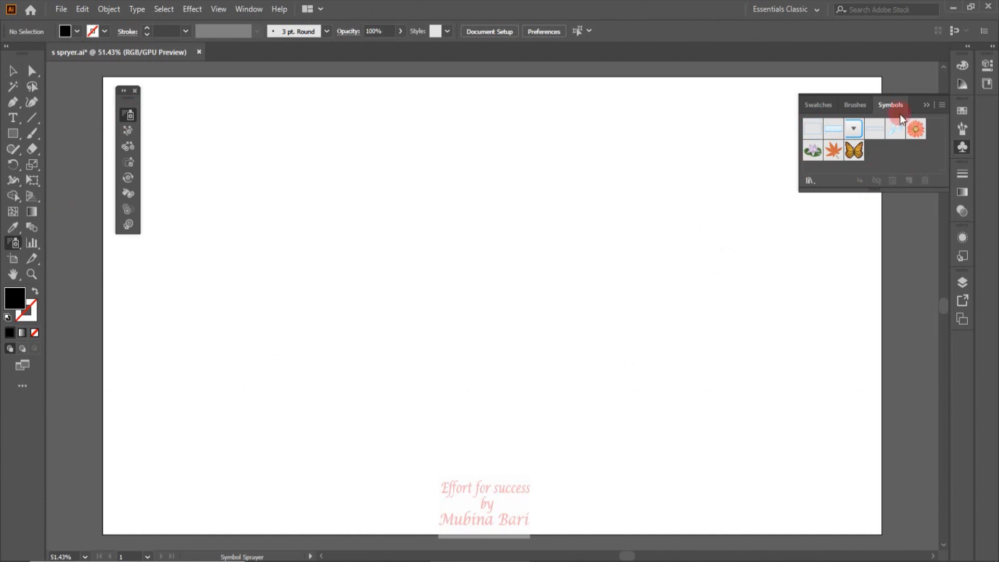
{"action": "left_click", "coordinate": [858, 158]}
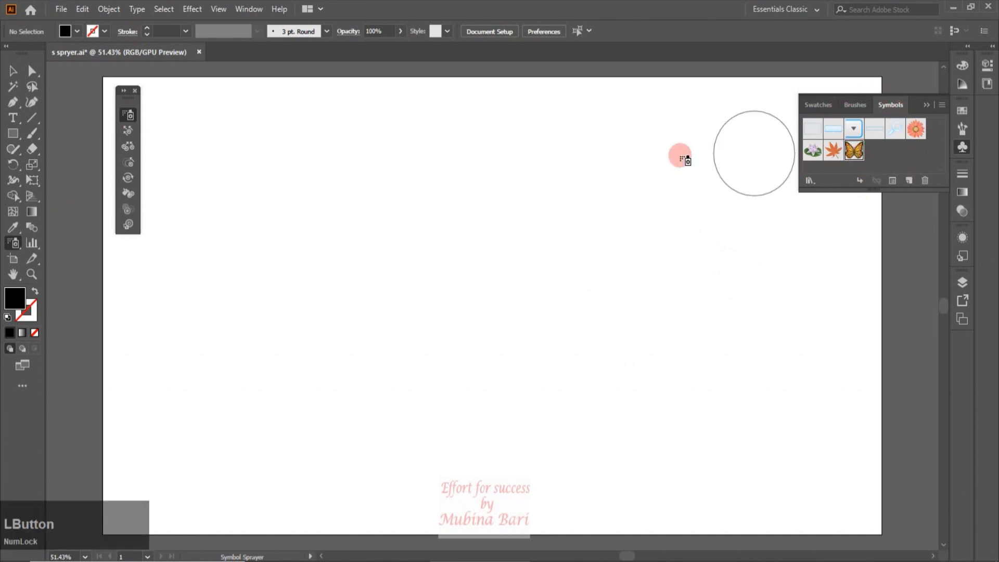
{"action": "mouse_move", "coordinate": [240, 296]}
{"action": "left_mouse_down"}
{"action": "mouse_move", "coordinate": [289, 348]}
{"action": "mouse_move", "coordinate": [581, 362]}
{"action": "mouse_move", "coordinate": [635, 231]}
{"action": "mouse_move", "coordinate": [499, 250]}
{"action": "mouse_move", "coordinate": [333, 228]}
{"action": "left_mouse_up"}
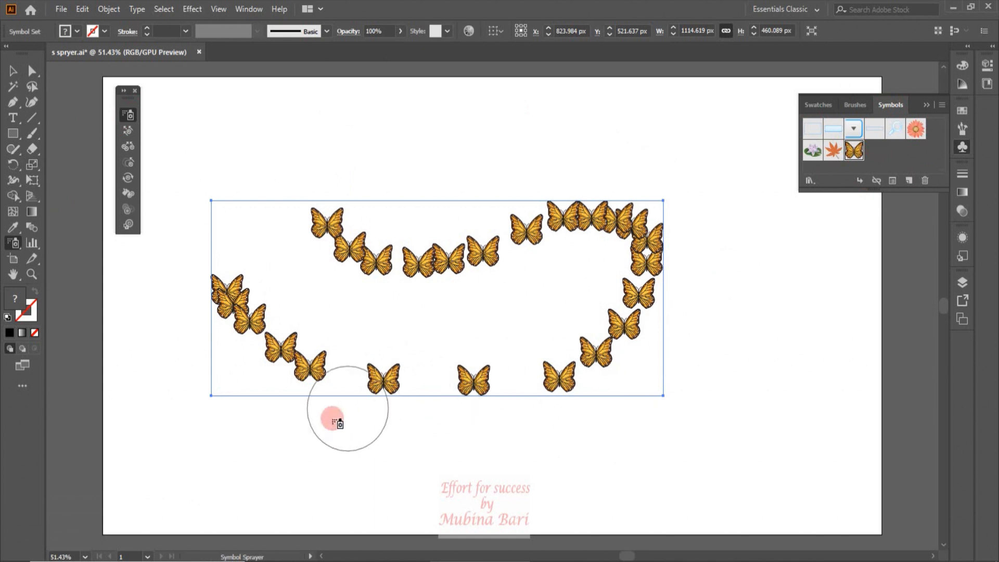
{"action": "mouse_move", "coordinate": [283, 428]}
{"action": "left_mouse_down"}
{"action": "mouse_move", "coordinate": [339, 448]}
{"action": "mouse_move", "coordinate": [541, 460]}
{"action": "mouse_move", "coordinate": [554, 433]}
{"action": "mouse_move", "coordinate": [575, 446]}
{"action": "mouse_move", "coordinate": [659, 432]}
{"action": "left_mouse_up"}
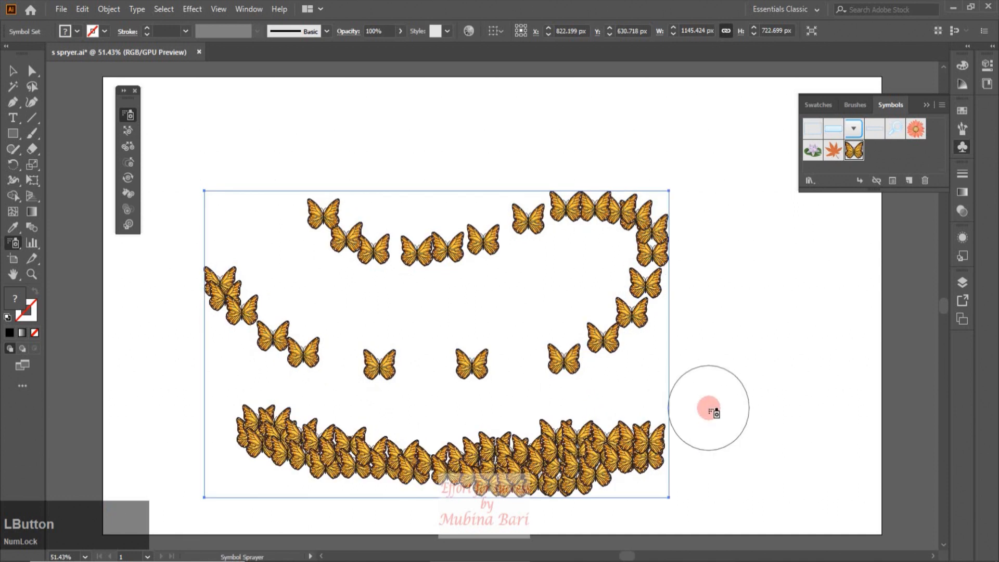
- Spray more butterflies into the same set along the artboard's upper part, inside the loop, and in a rising curve beside it
{"action": "left_click_drag", "start_coordinate": [230, 128], "coordinate": [647, 127]}
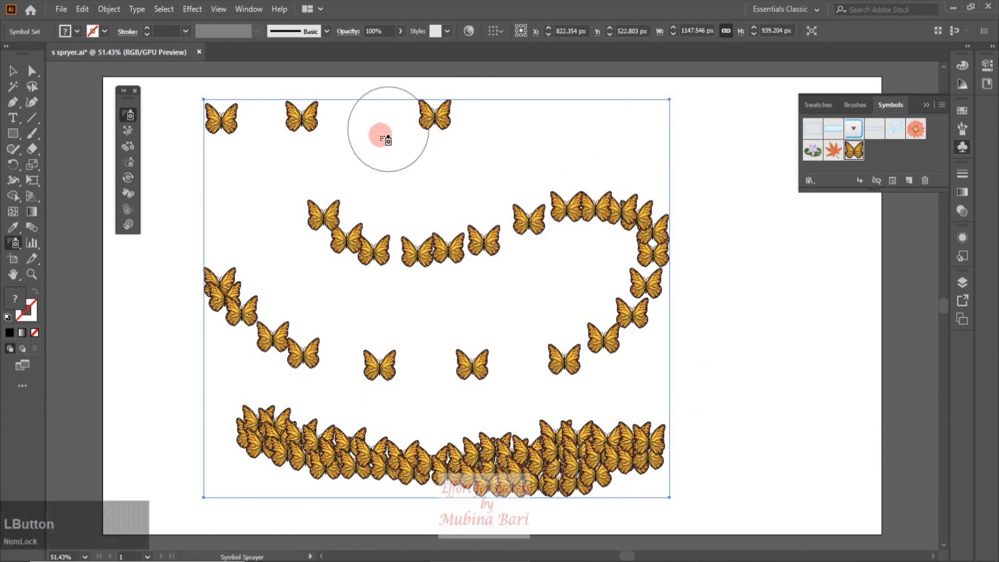
{"action": "left_click_drag", "start_coordinate": [606, 134], "coordinate": [475, 163]}
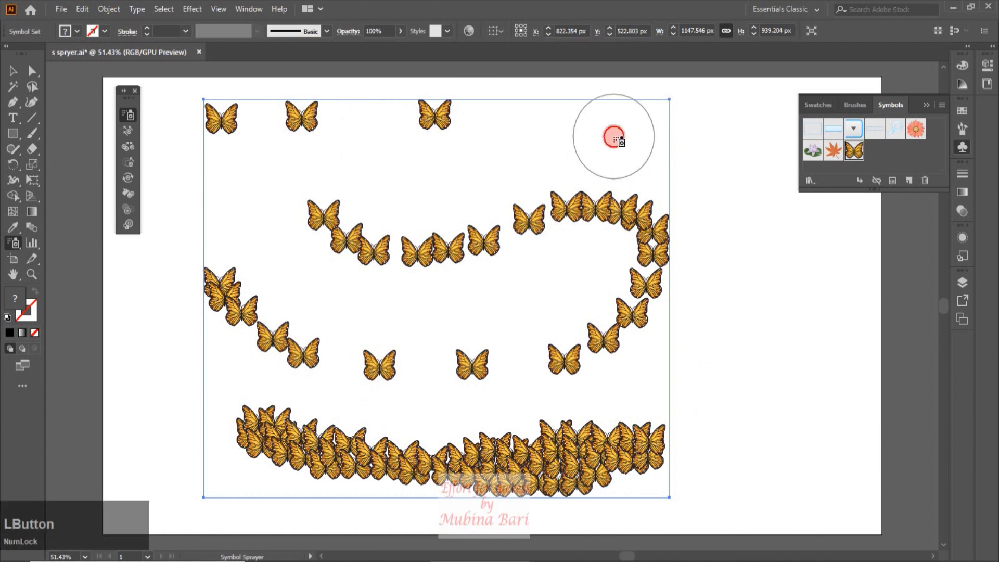
{"action": "left_click_drag", "start_coordinate": [411, 180], "coordinate": [413, 169]}
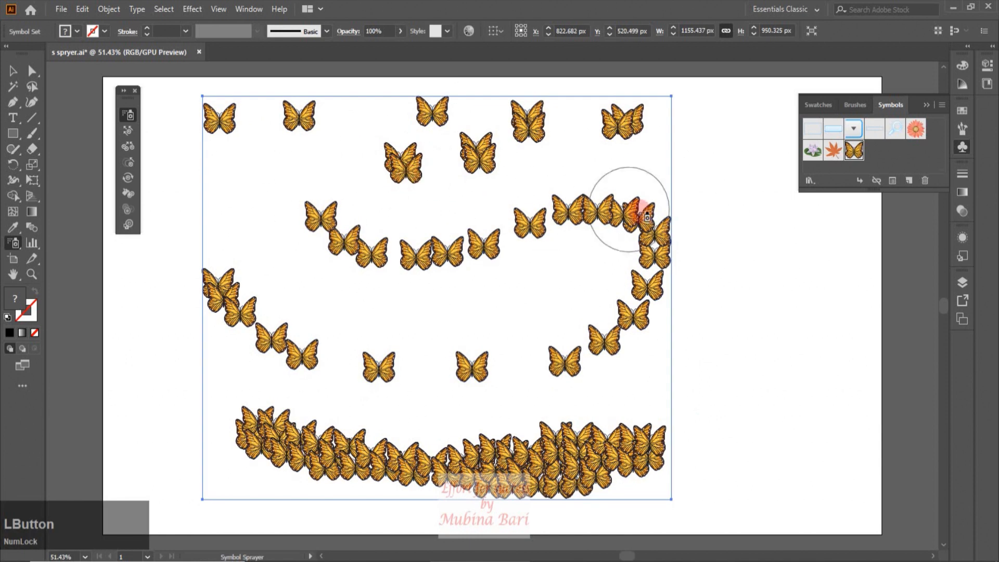
{"action": "mouse_move", "coordinate": [550, 344]}
{"action": "left_mouse_down"}
{"action": "mouse_move", "coordinate": [542, 336]}
{"action": "mouse_move", "coordinate": [628, 340]}
{"action": "left_mouse_up"}
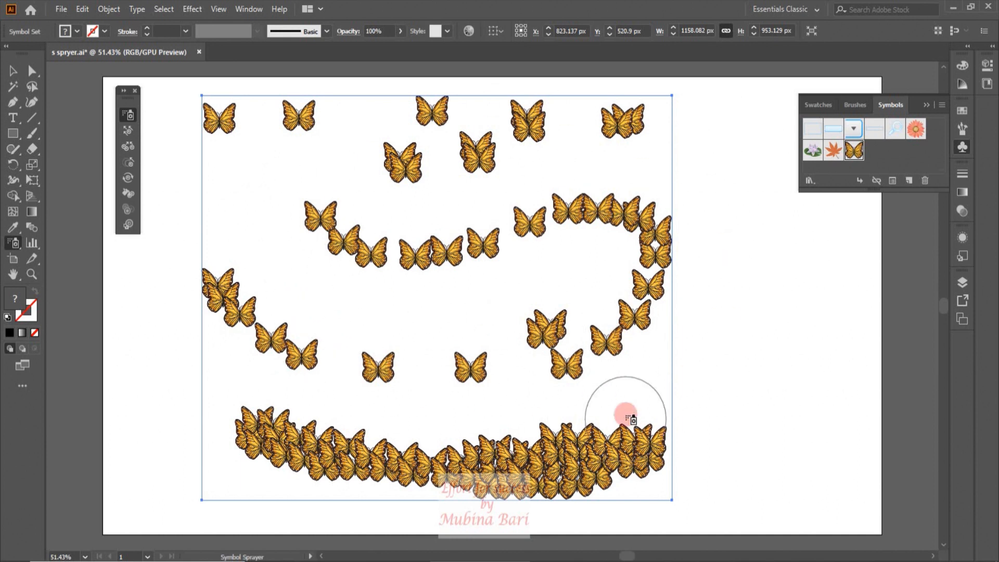
{"action": "left_click_drag", "start_coordinate": [617, 403], "coordinate": [729, 333]}
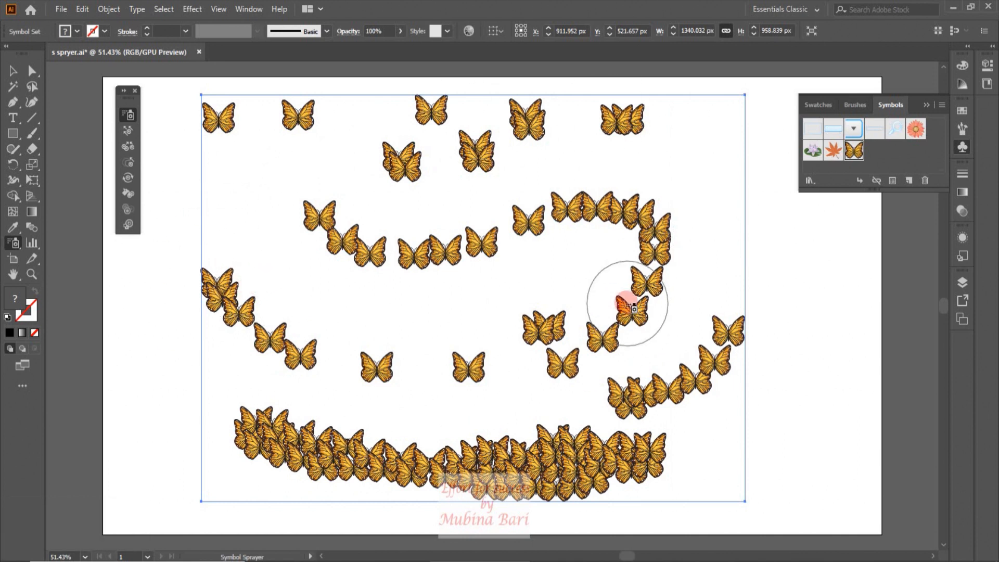
- Delete the sprayed butterfly set, spray a single sagging row of butterflies below the artboard's middle, and deselect it
{"action": "key", "text": "Delete"}
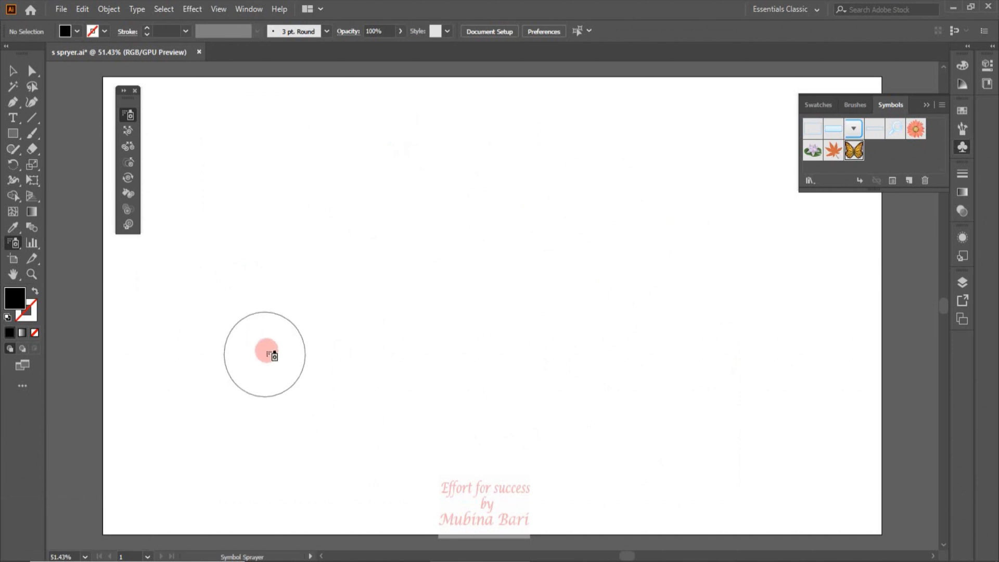
{"action": "mouse_move", "coordinate": [279, 341]}
{"action": "left_mouse_down"}
{"action": "mouse_move", "coordinate": [328, 368]}
{"action": "mouse_move", "coordinate": [560, 361]}
{"action": "mouse_move", "coordinate": [595, 333]}
{"action": "left_mouse_up"}
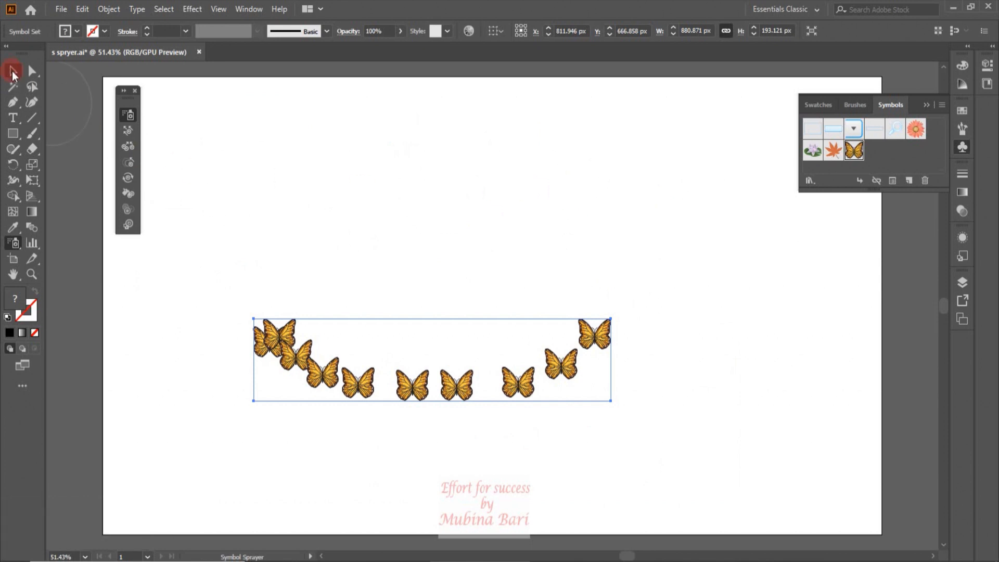
{"action": "left_click", "coordinate": [13, 72]}
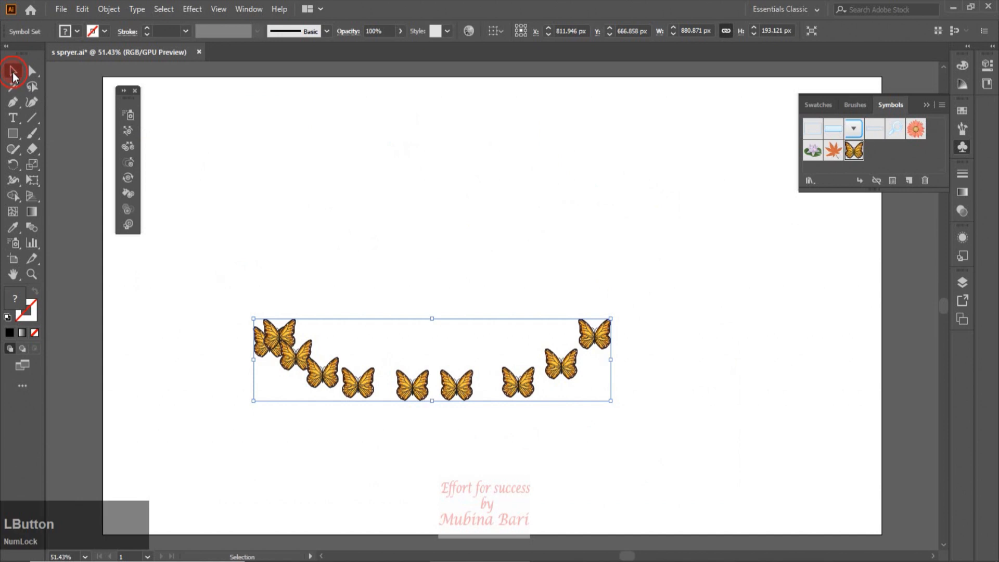
{"action": "left_click", "coordinate": [728, 428]}
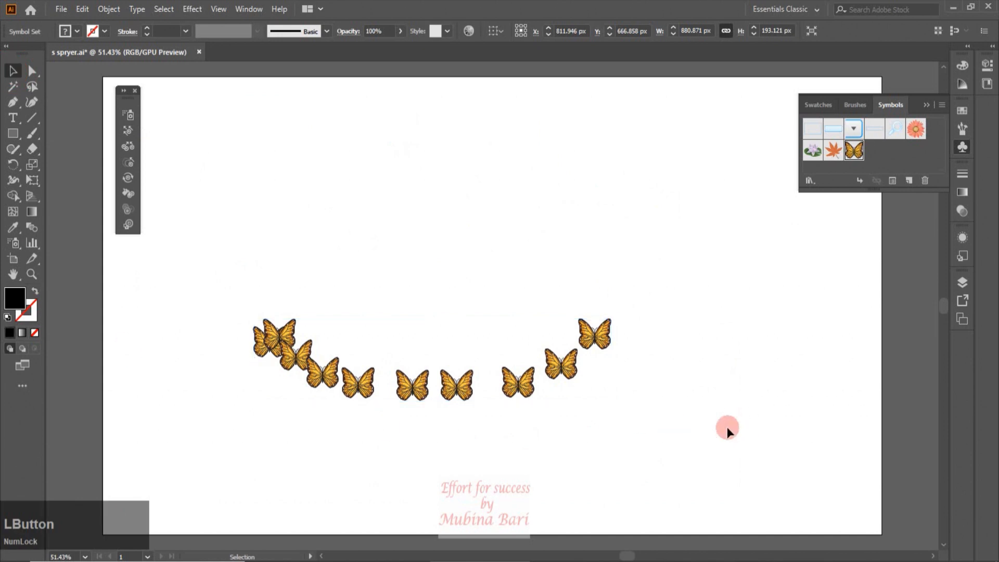
- Spray a second, separate butterfly row across the upper artboard, and select the lower set with the Selection tool
{"action": "left_click", "coordinate": [11, 246]}
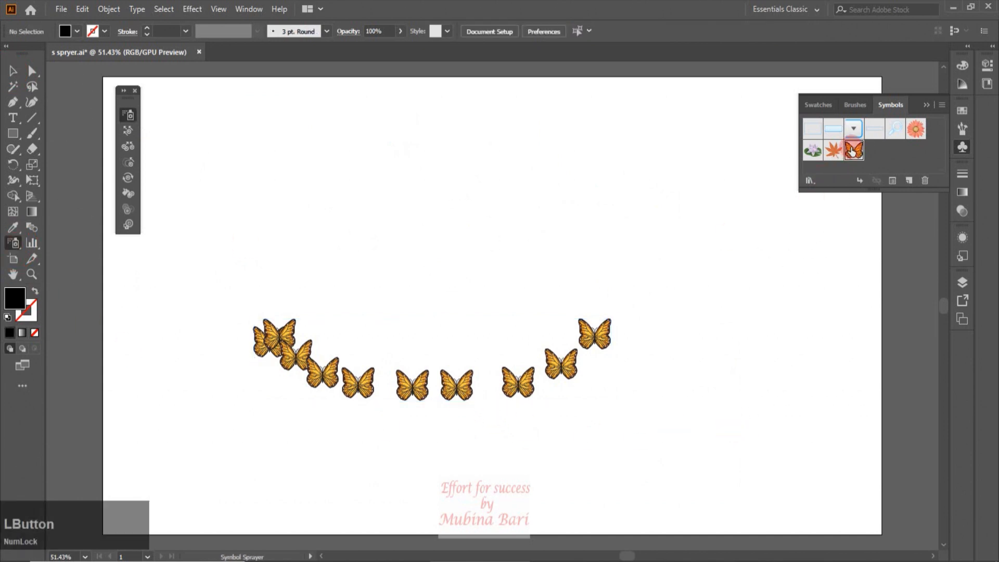
{"action": "mouse_move", "coordinate": [254, 156]}
{"action": "left_mouse_down"}
{"action": "mouse_move", "coordinate": [374, 196]}
{"action": "mouse_move", "coordinate": [615, 183]}
{"action": "mouse_move", "coordinate": [645, 170]}
{"action": "left_mouse_up"}
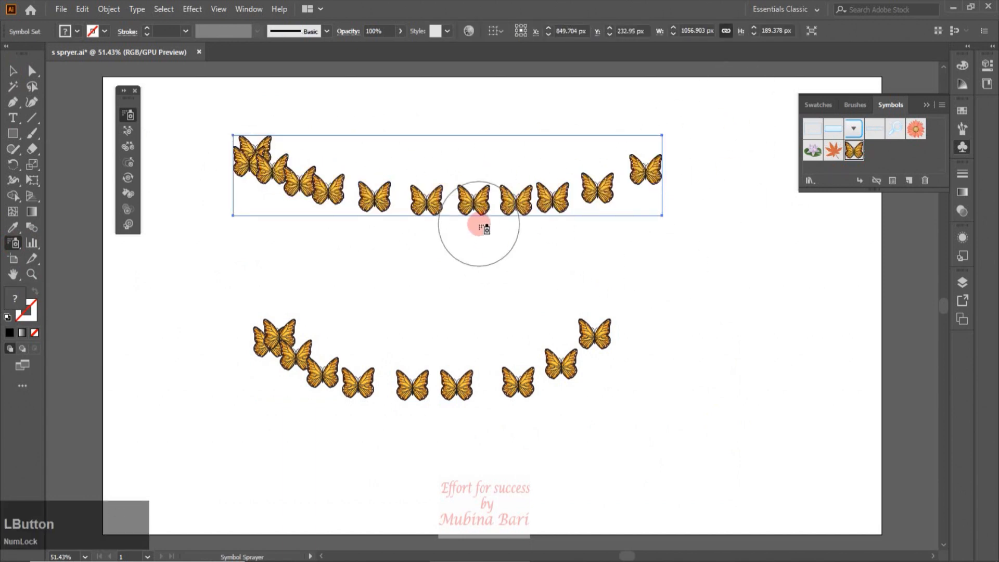
{"action": "left_click", "coordinate": [13, 71]}
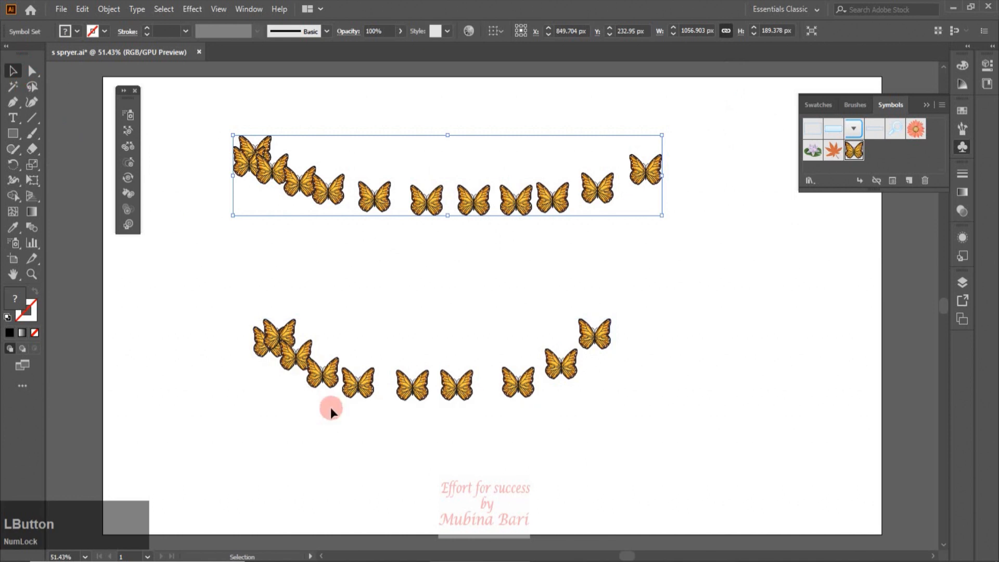
{"action": "left_click", "coordinate": [407, 400]}
{"action": "left_click", "coordinate": [304, 376]}
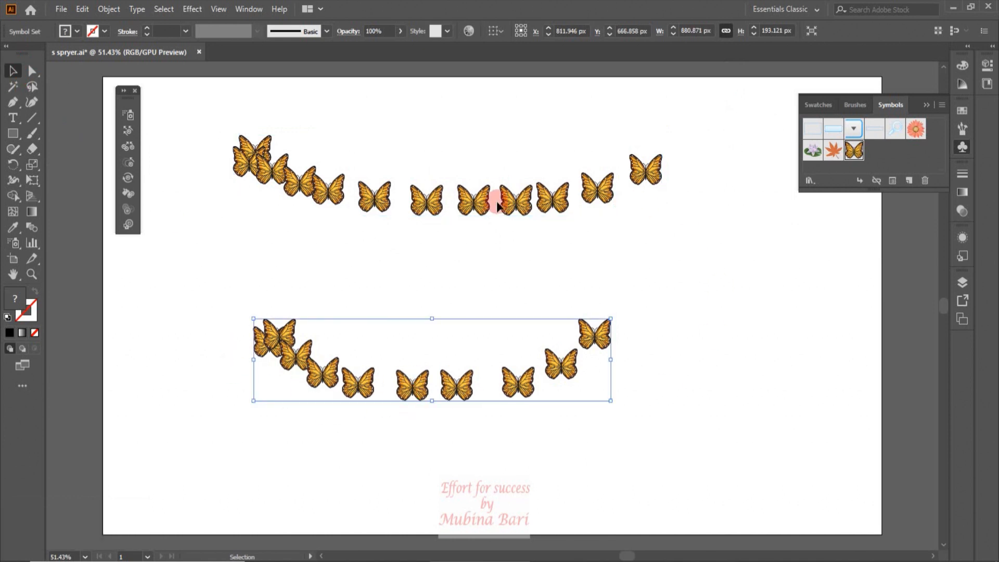
- Add scattered butterfly clusters above, beside and below the lower row to the selected set with the Symbol Sprayer
{"action": "left_click", "coordinate": [15, 244]}
{"action": "left_click", "coordinate": [758, 257]}
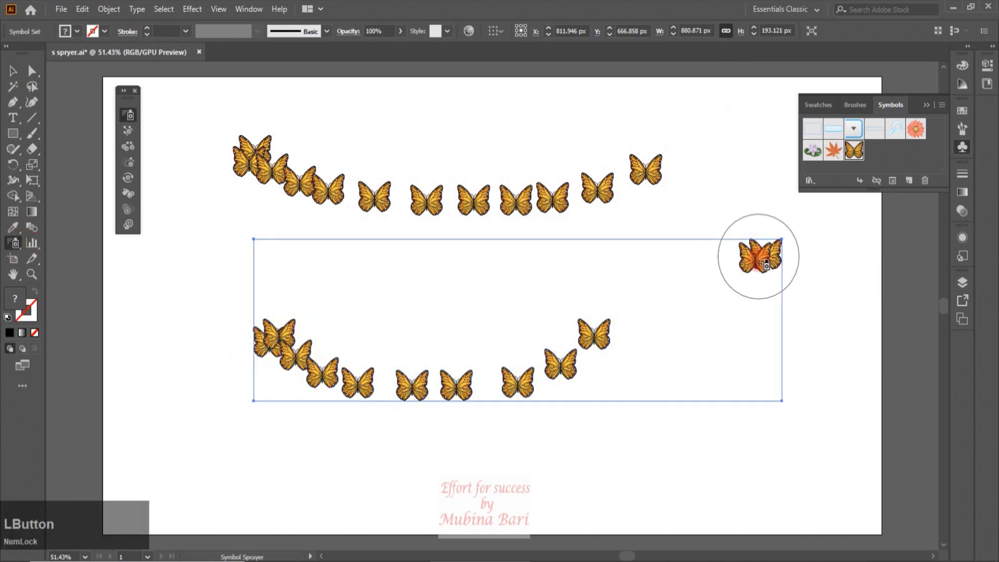
{"action": "left_click", "coordinate": [618, 278]}
{"action": "left_click", "coordinate": [391, 284]}
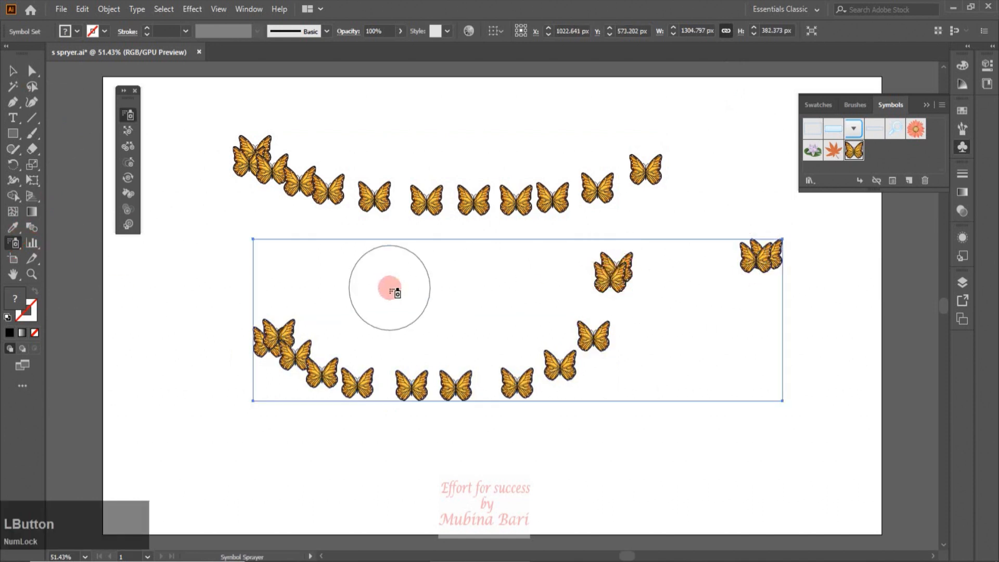
{"action": "left_click", "coordinate": [210, 277]}
{"action": "left_click", "coordinate": [211, 458]}
{"action": "left_click", "coordinate": [510, 498]}
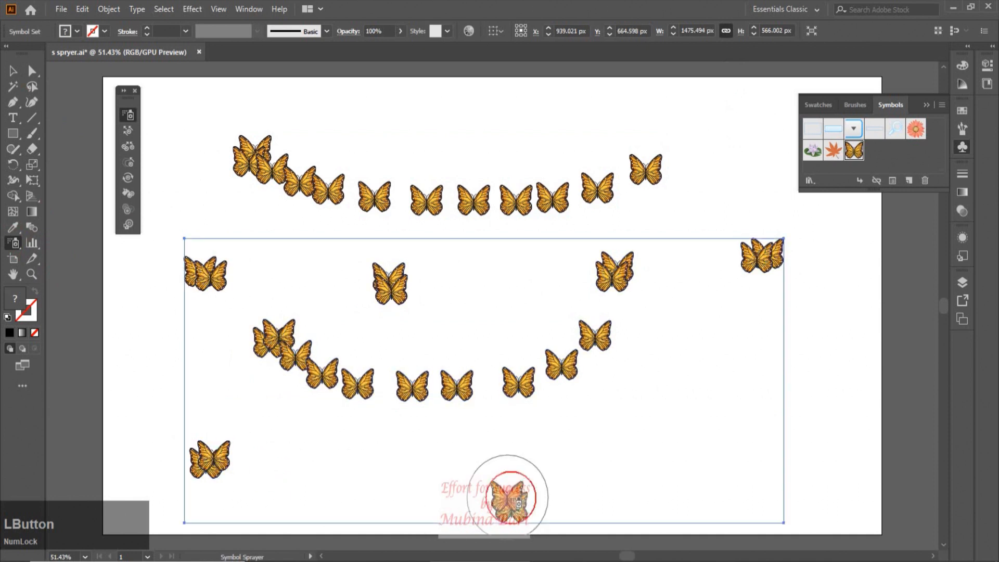
{"action": "left_click", "coordinate": [702, 470]}
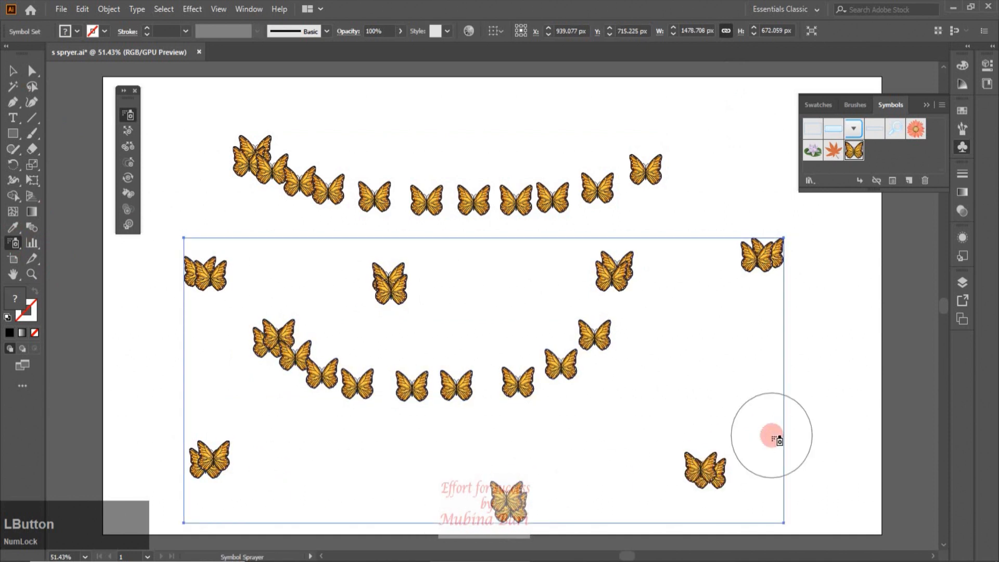
- Undo the last sprayed cluster and delete all butterfly sets from the artboard
{"action": "key", "text": "ctrl+z"}
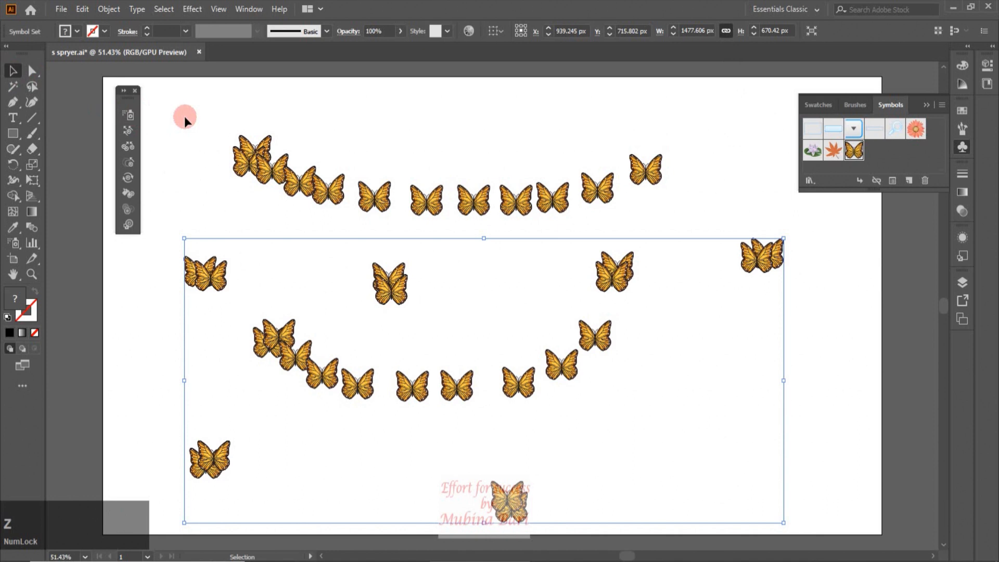
{"action": "key", "text": "ctrl+a"}
{"action": "key", "text": "Delete"}
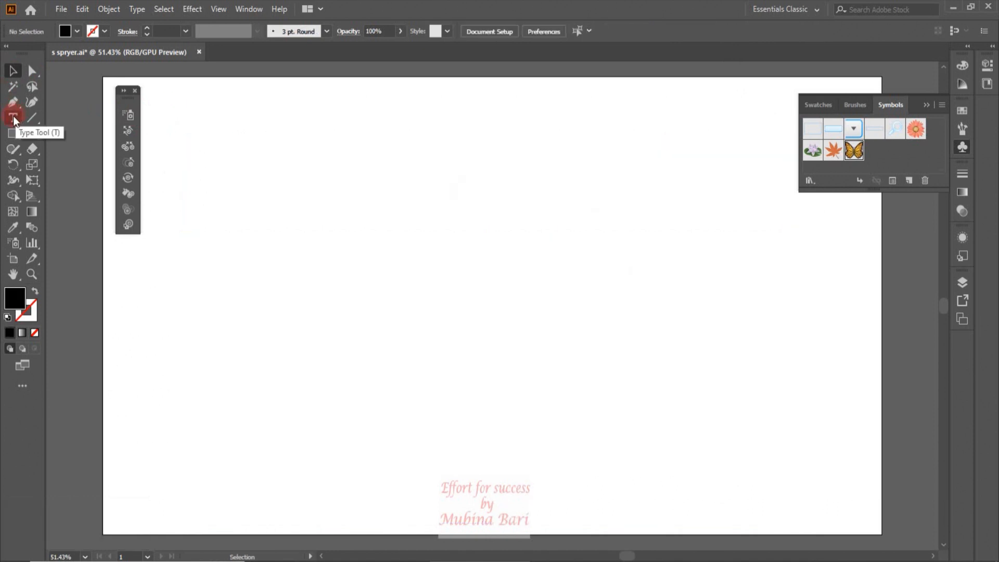
- Spray the maple leaf symbol in a curve from the artboard's lower left up to its upper right
{"action": "left_click", "coordinate": [18, 247]}
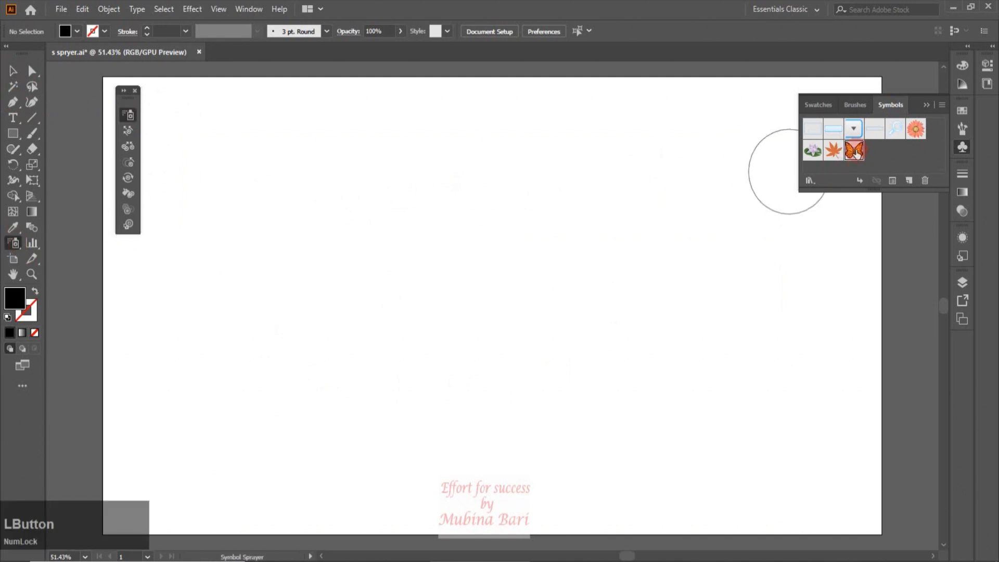
{"action": "left_click", "coordinate": [833, 150]}
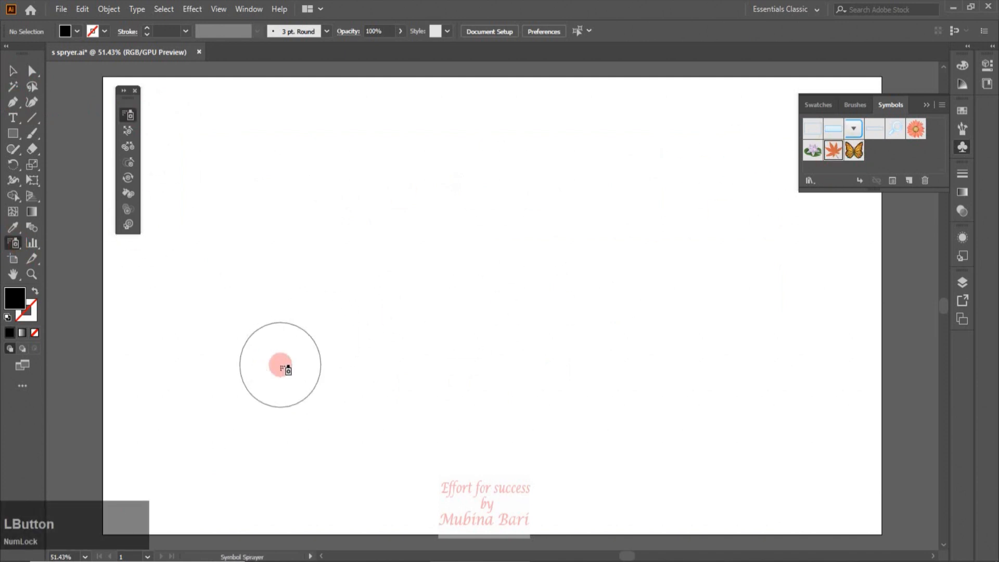
{"action": "mouse_move", "coordinate": [290, 373]}
{"action": "left_mouse_down"}
{"action": "mouse_move", "coordinate": [423, 381]}
{"action": "mouse_move", "coordinate": [503, 348]}
{"action": "mouse_move", "coordinate": [570, 304]}
{"action": "mouse_move", "coordinate": [591, 255]}
{"action": "mouse_move", "coordinate": [609, 148]}
{"action": "left_mouse_up"}
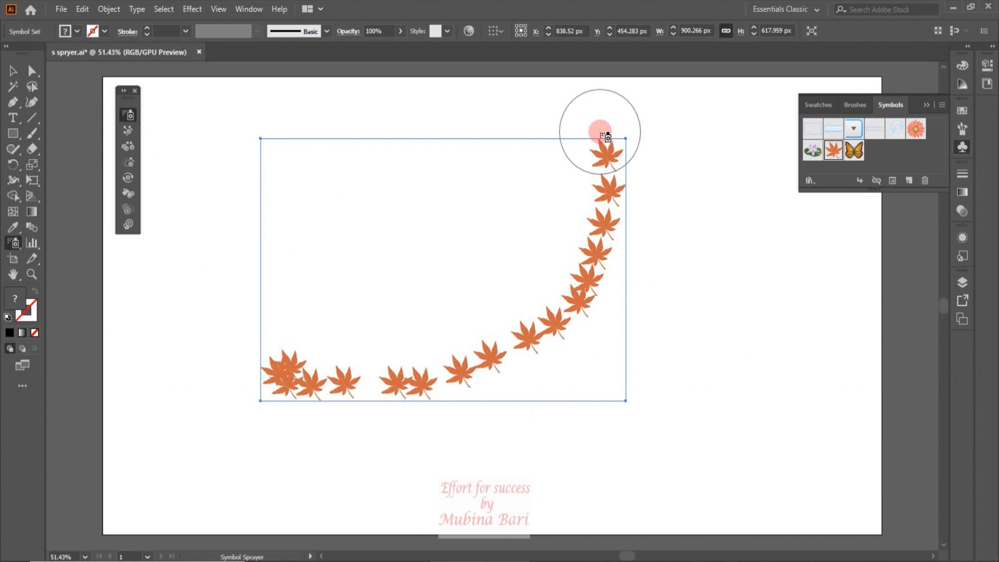
- Try to select a single leaf within the sprayed set with the Direct Selection tool
{"action": "left_click", "coordinate": [13, 72]}
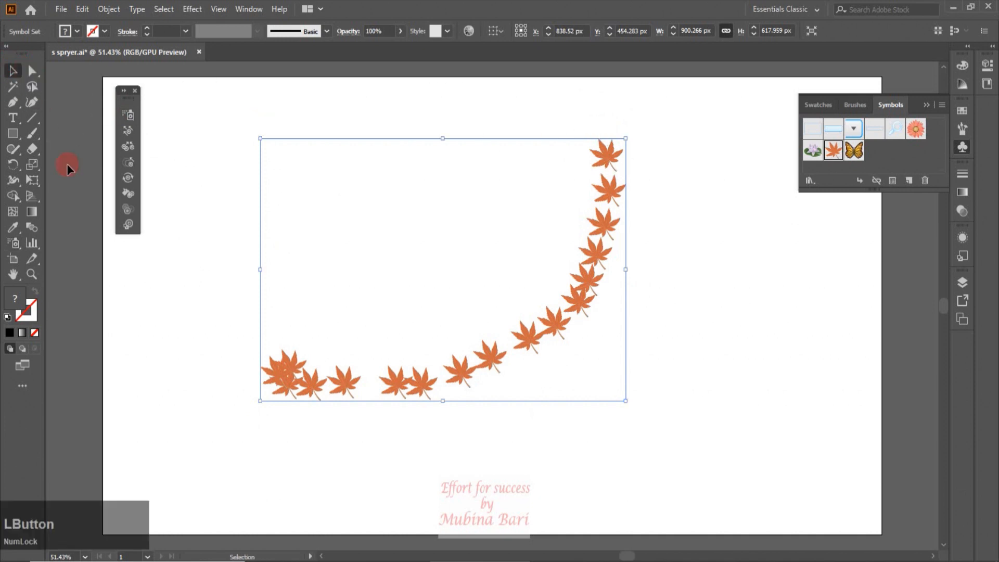
{"action": "left_click", "coordinate": [141, 271]}
{"action": "left_click", "coordinate": [33, 71]}
{"action": "left_click", "coordinate": [498, 362]}
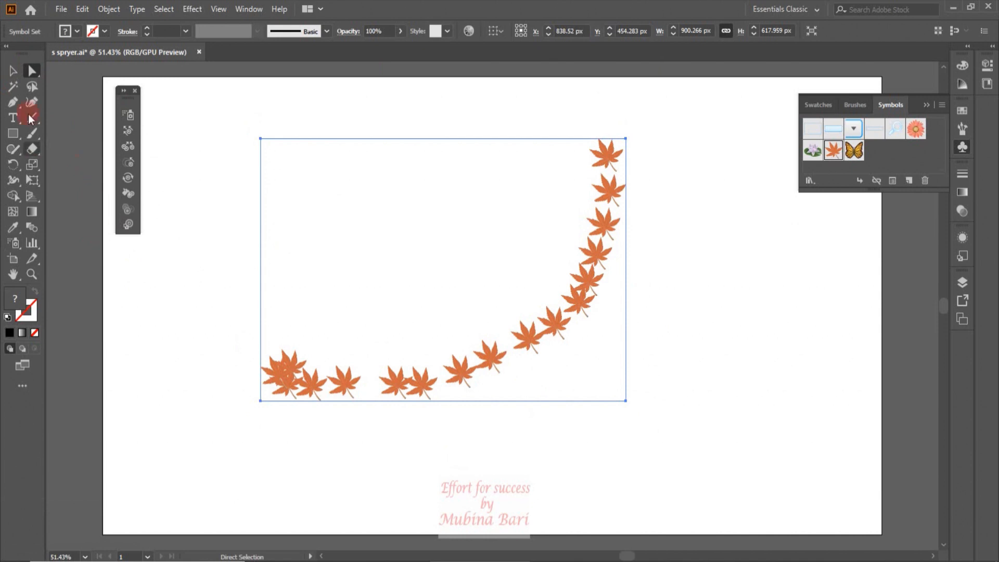
- Shift individual leaves from the middle and lower left of the maple leaf curve inward with the Symbol Shifter
{"action": "left_click", "coordinate": [12, 71]}
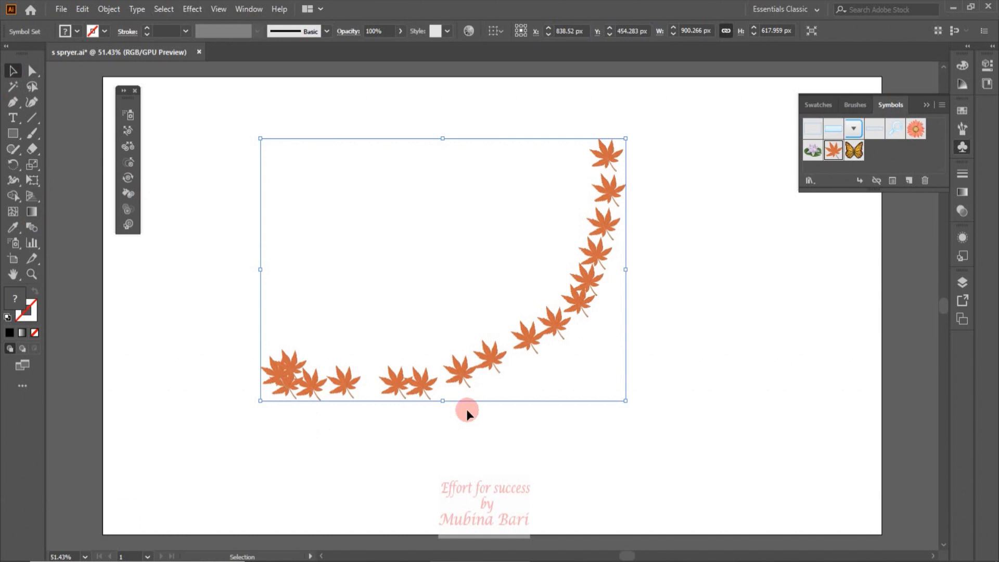
{"action": "left_click", "coordinate": [128, 133]}
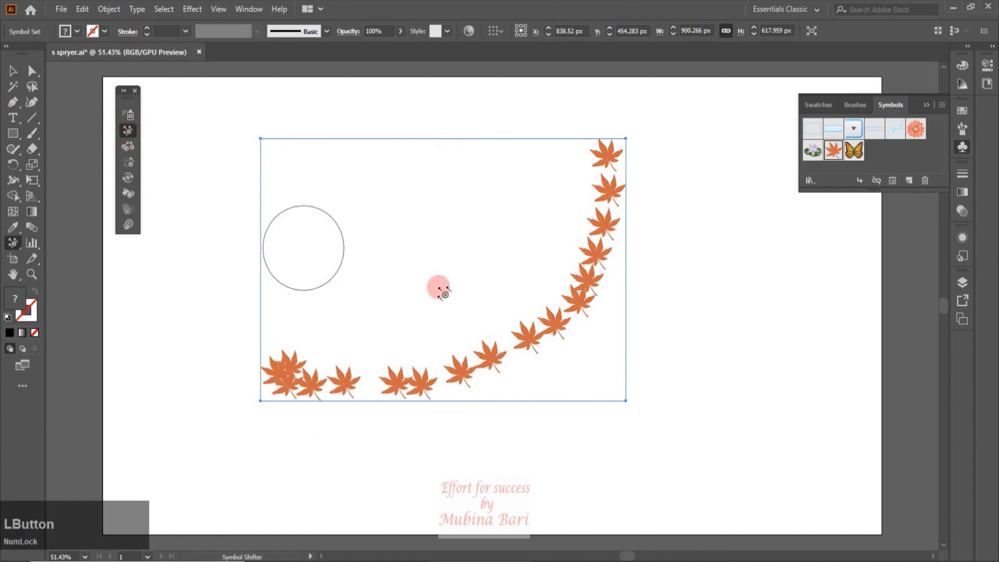
{"action": "left_click_drag", "start_coordinate": [532, 345], "coordinate": [451, 220]}
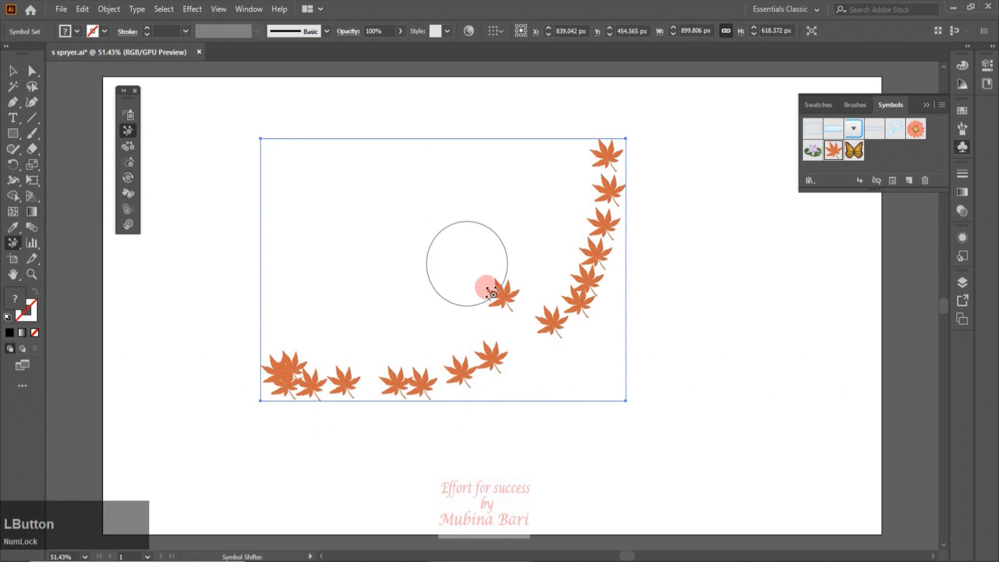
{"action": "left_click_drag", "start_coordinate": [502, 290], "coordinate": [404, 214]}
{"action": "left_click_drag", "start_coordinate": [391, 384], "coordinate": [370, 252]}
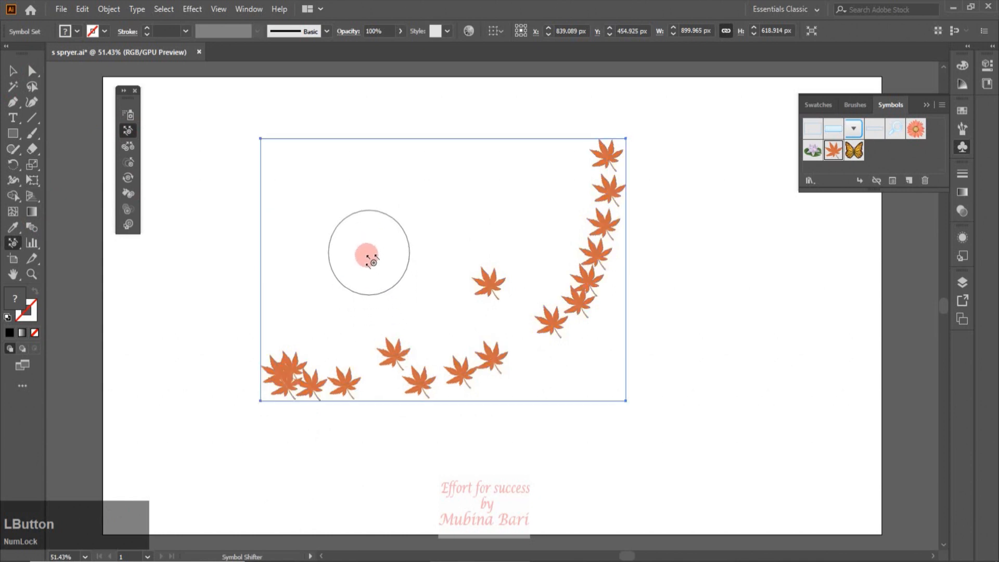
{"action": "mouse_move", "coordinate": [297, 361]}
{"action": "left_mouse_down"}
{"action": "mouse_move", "coordinate": [295, 346]}
{"action": "mouse_move", "coordinate": [310, 359]}
{"action": "mouse_move", "coordinate": [320, 305]}
{"action": "left_mouse_up"}
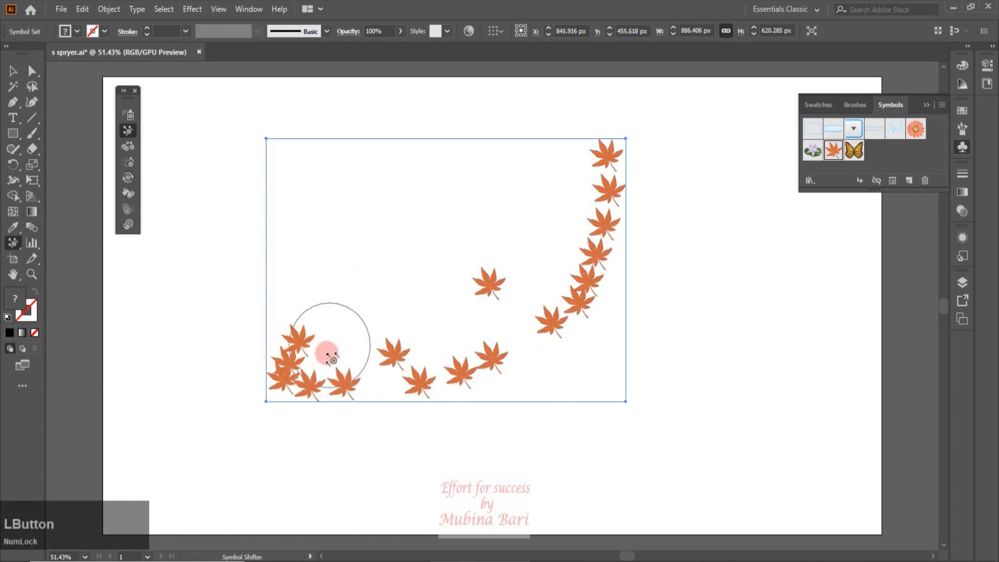
{"action": "mouse_move", "coordinate": [299, 341]}
{"action": "left_mouse_down"}
{"action": "mouse_move", "coordinate": [314, 287]}
{"action": "mouse_move", "coordinate": [359, 258]}
{"action": "left_mouse_up"}
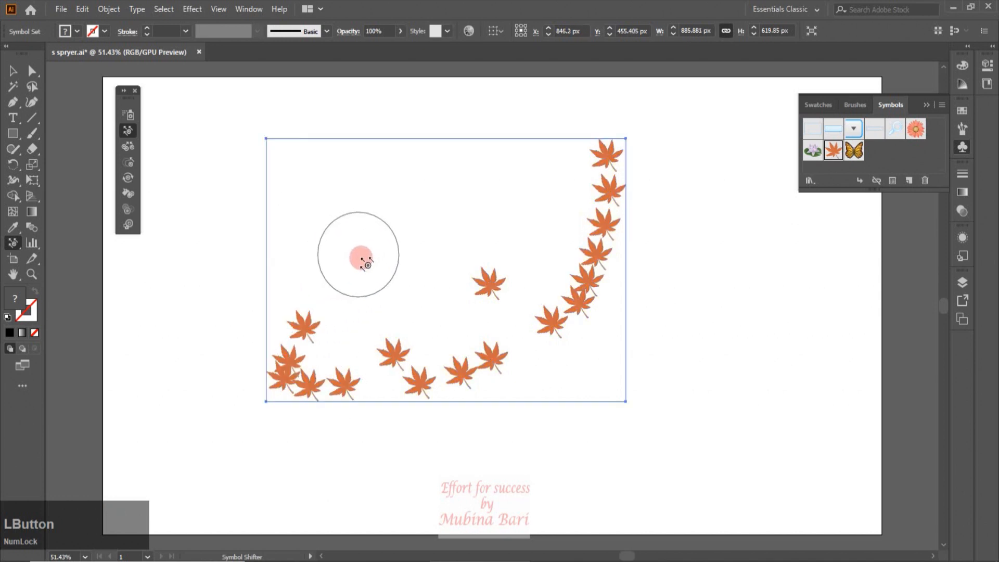
{"action": "left_click_drag", "start_coordinate": [306, 327], "coordinate": [353, 285]}
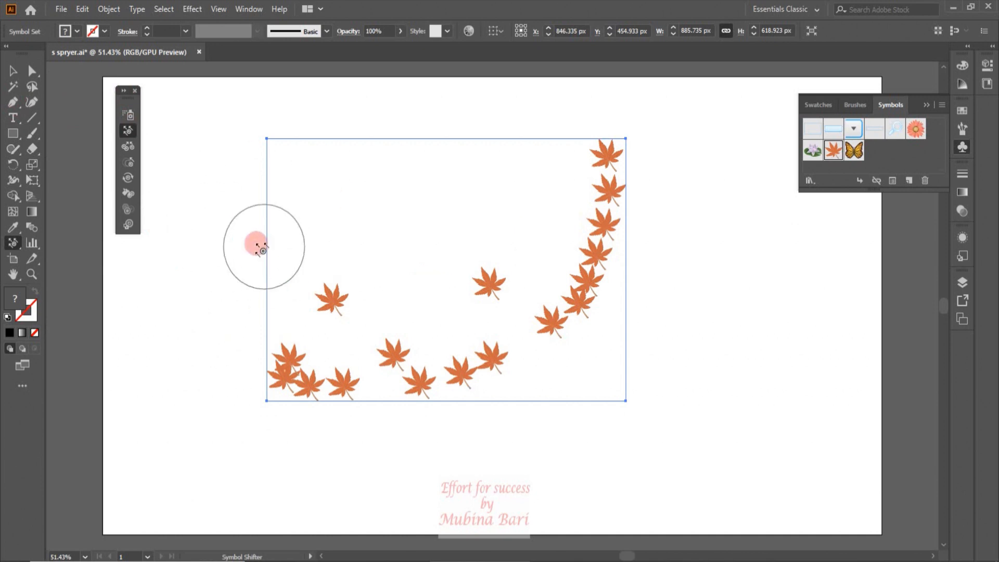
- Open the Symbol Sprayer's options and examine the choices for Scrunch, Size, Spin and Screen
{"action": "double_click", "coordinate": [130, 115]}
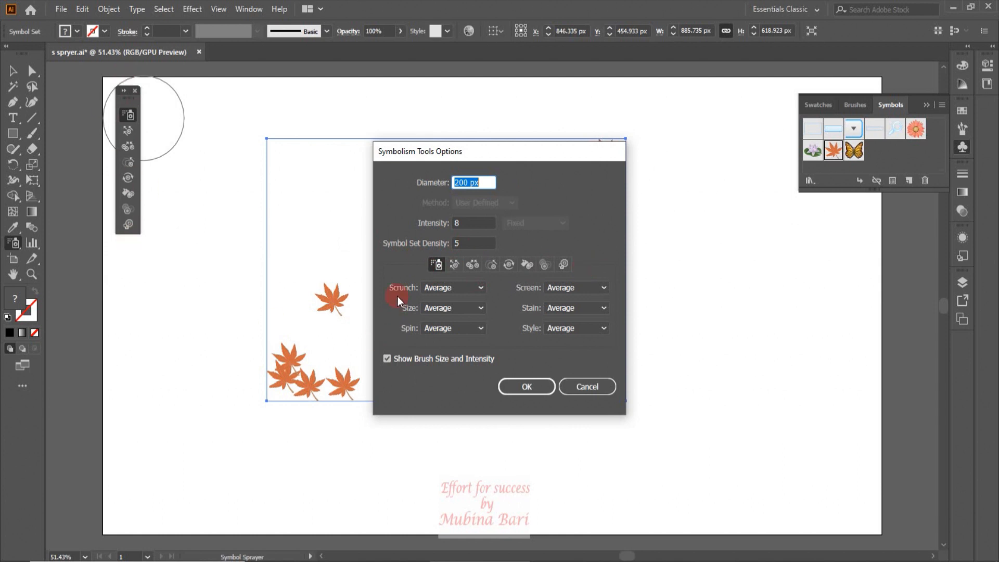
{"action": "left_click", "coordinate": [479, 289]}
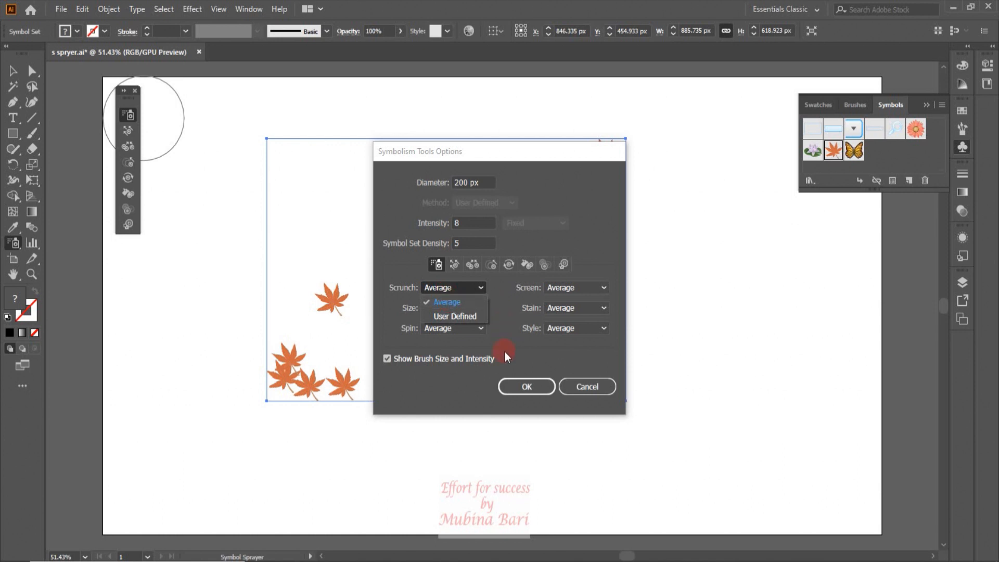
{"action": "left_click", "coordinate": [478, 309]}
{"action": "left_click", "coordinate": [479, 309]}
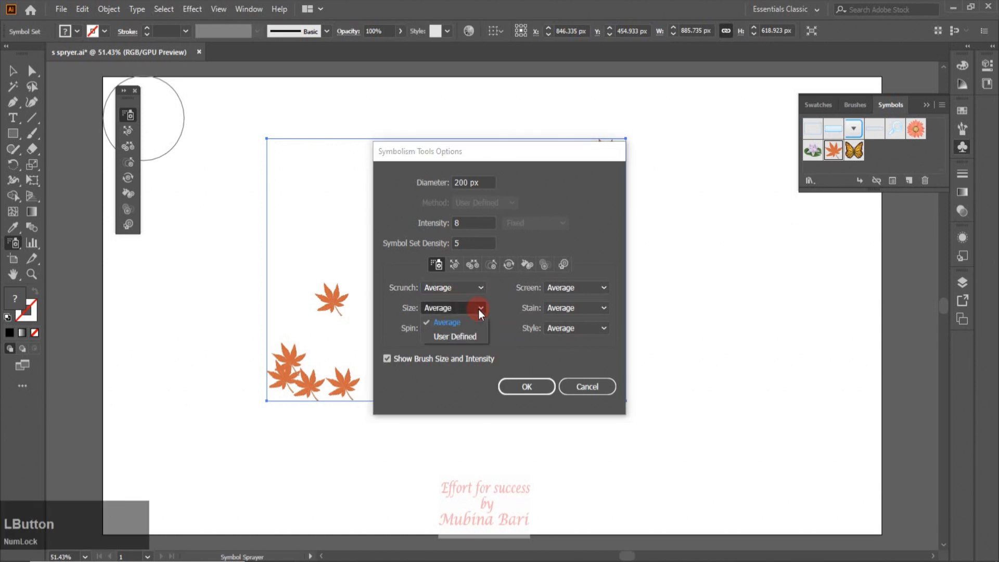
{"action": "left_click", "coordinate": [479, 310]}
{"action": "left_click", "coordinate": [480, 332]}
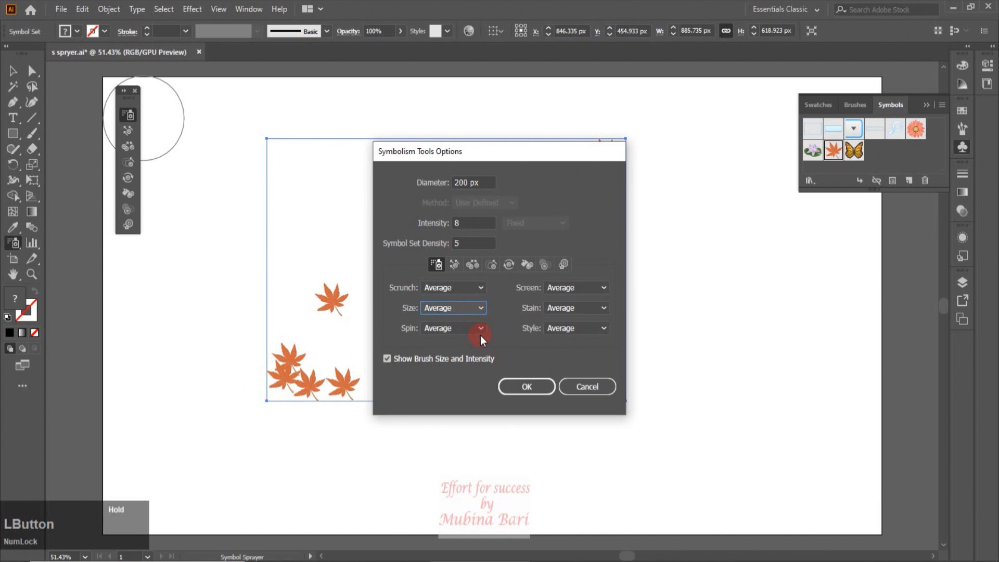
{"action": "left_click", "coordinate": [481, 326]}
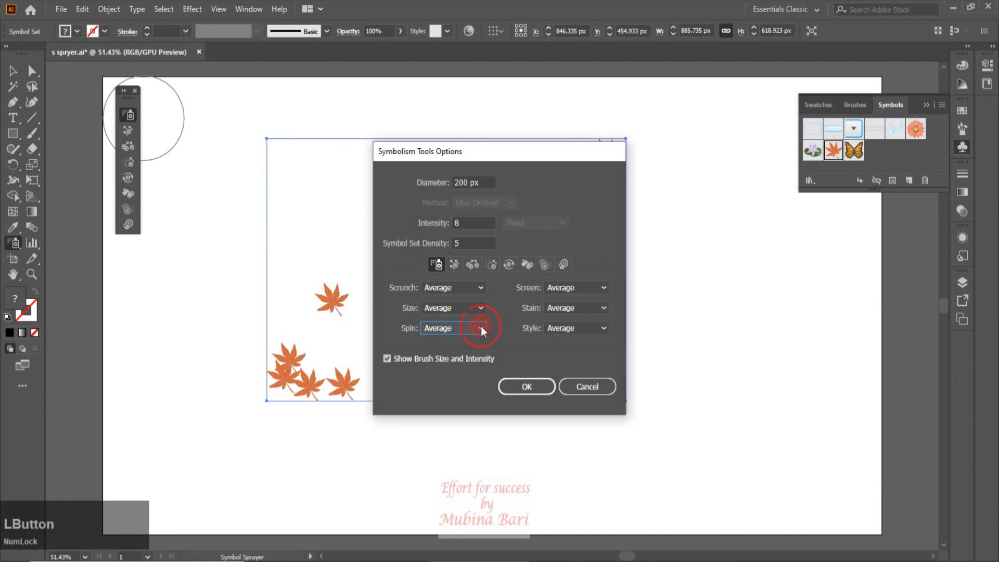
{"action": "left_click", "coordinate": [601, 287]}
{"action": "left_click", "coordinate": [601, 287]}
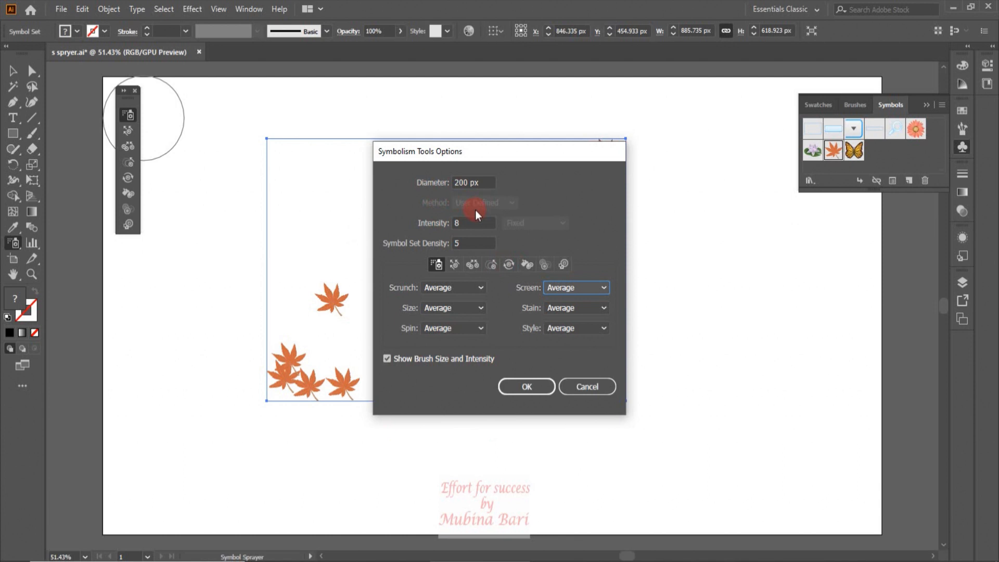
- Examine the options and modifier-key hints of the Shifter, Scruncher, Sizer, Spinner, Stainer, Screener and Styler in the Symbolism Tools Options
{"action": "left_click", "coordinate": [456, 265]}
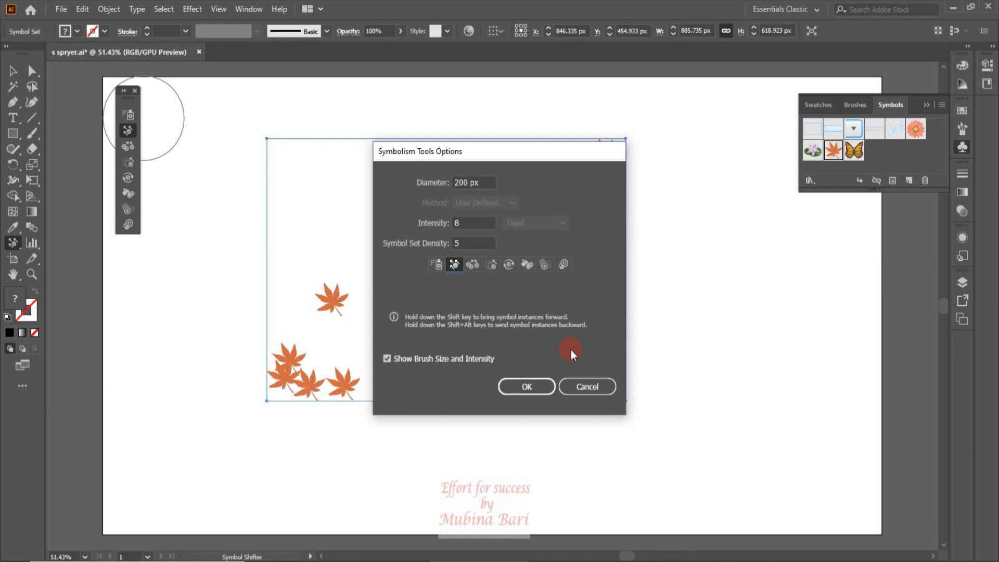
{"action": "left_click", "coordinate": [455, 243]}
{"action": "left_click", "coordinate": [461, 181]}
{"action": "left_click", "coordinate": [475, 263]}
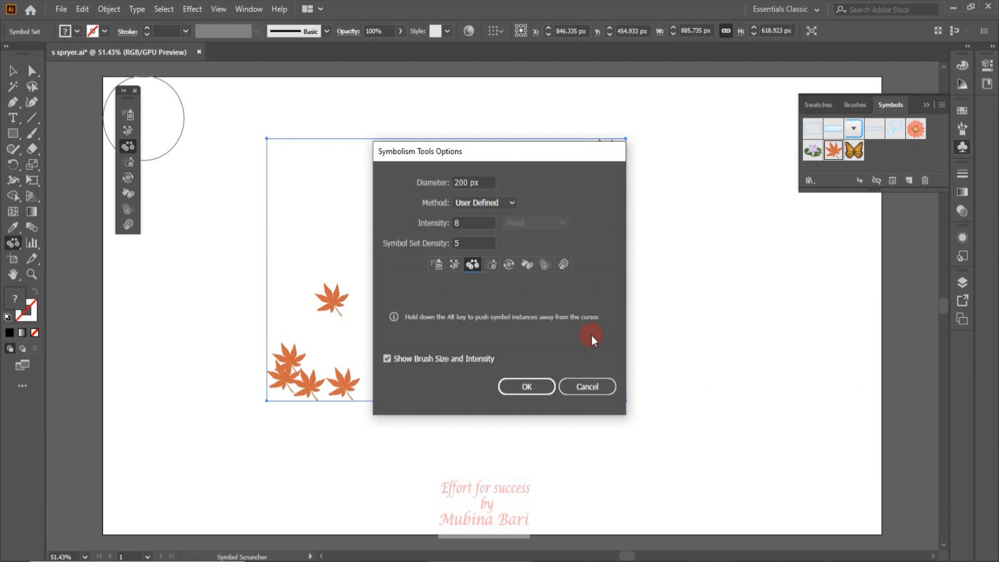
{"action": "left_click", "coordinate": [491, 264]}
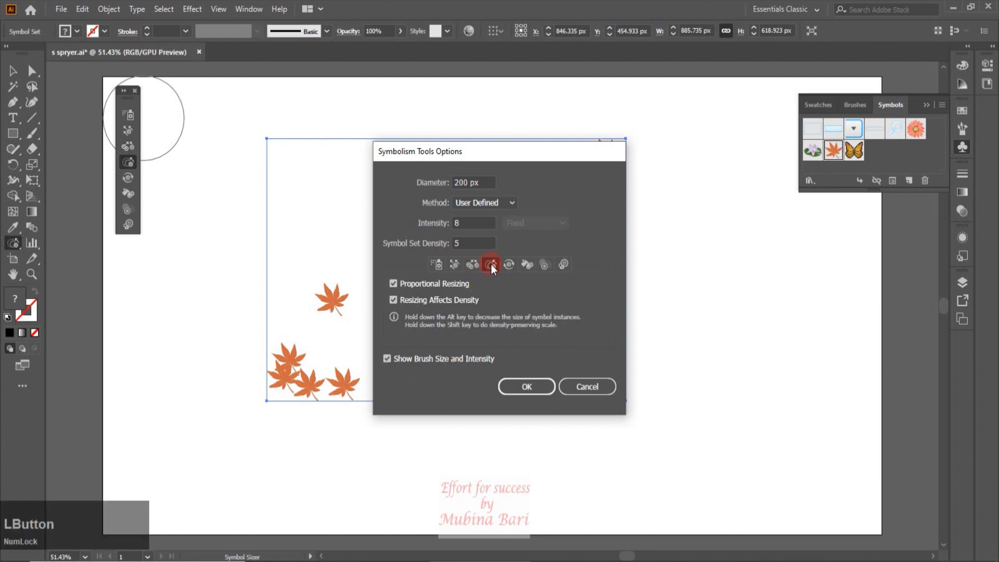
{"action": "left_click", "coordinate": [451, 287]}
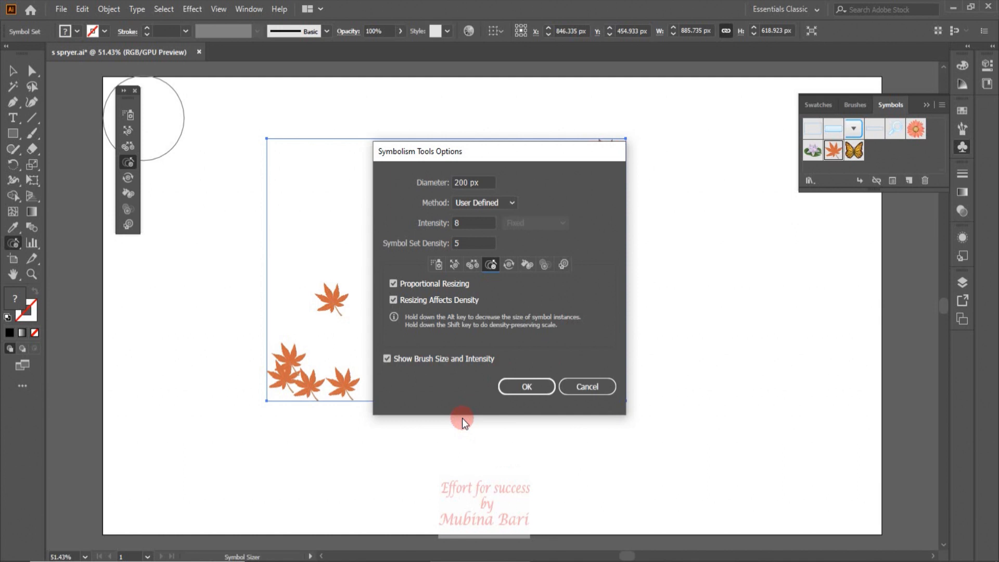
{"action": "left_click", "coordinate": [509, 265]}
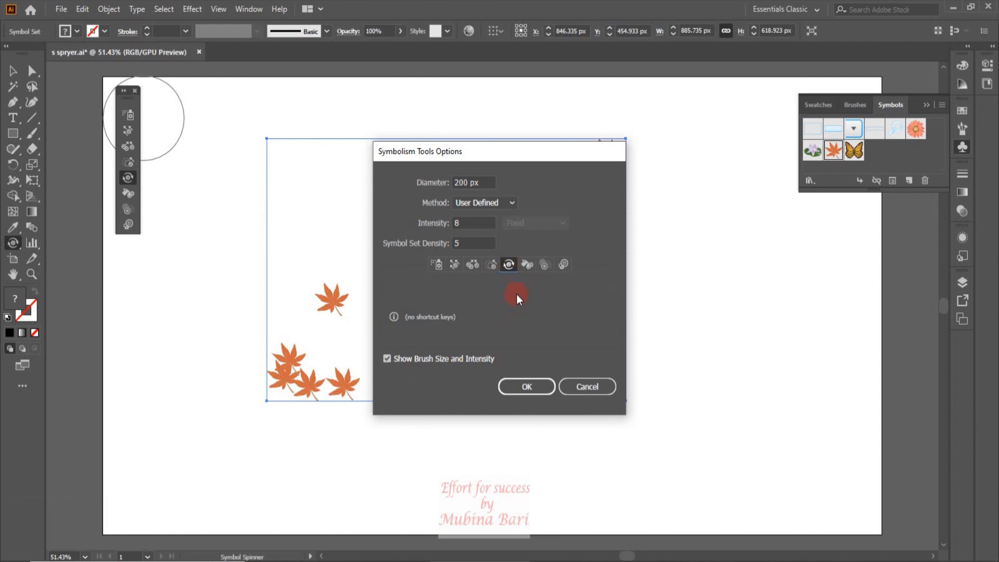
{"action": "left_click", "coordinate": [527, 266]}
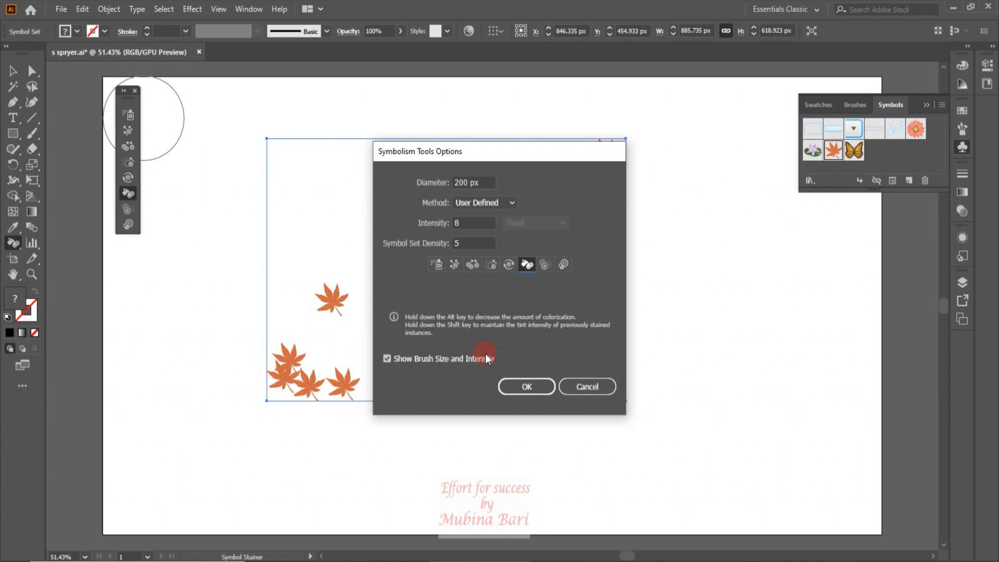
{"action": "left_click", "coordinate": [545, 265]}
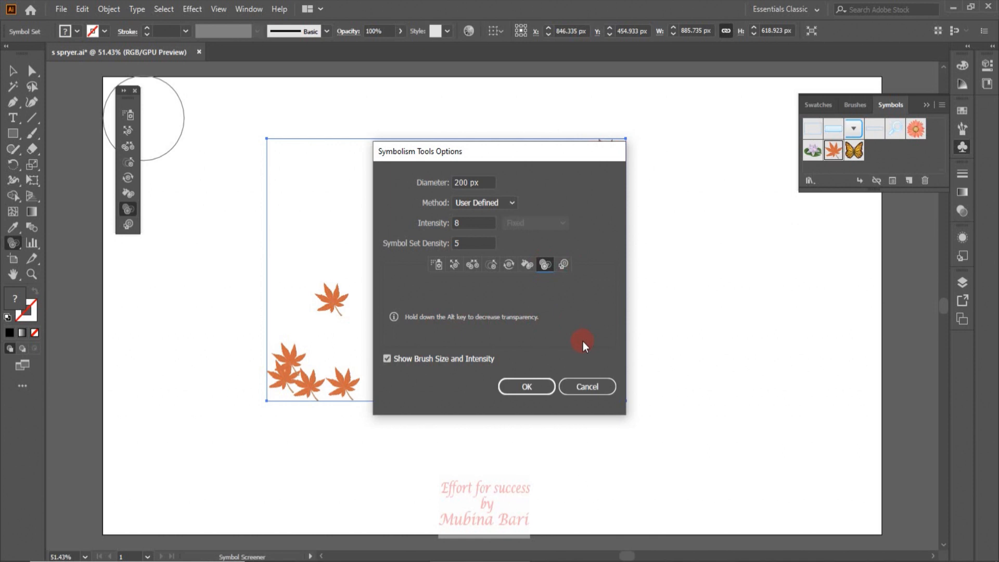
{"action": "left_click", "coordinate": [564, 264]}
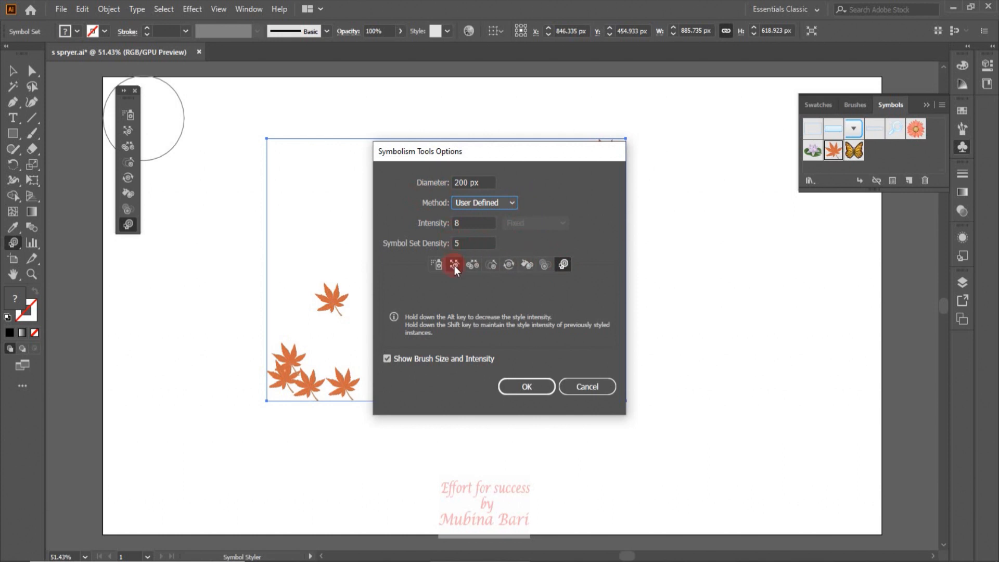
- Compare the settings of all eight symbolism tools, including the Scruncher's Method choices, and close the options with the settings accepted
{"action": "left_click", "coordinate": [439, 264]}
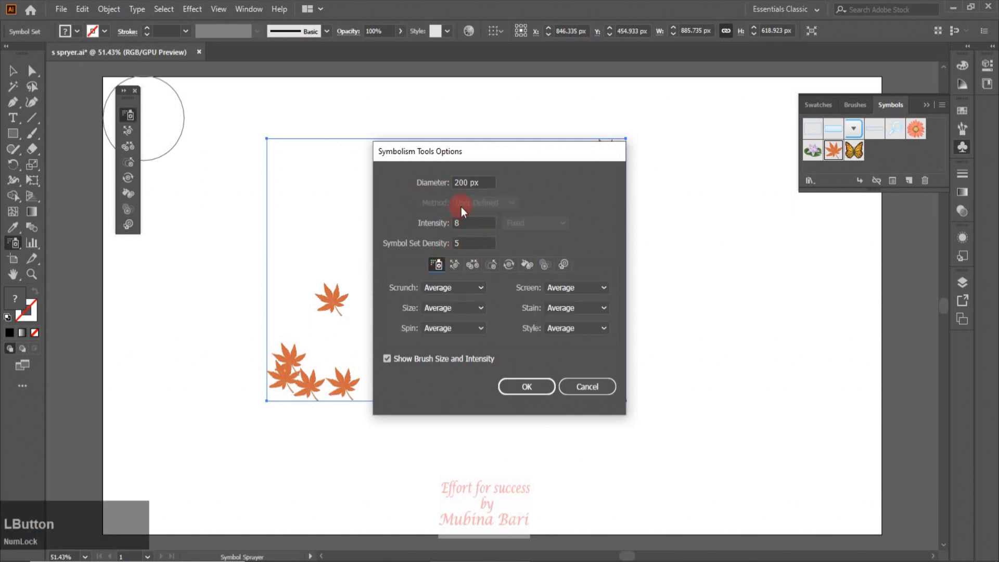
{"action": "left_click", "coordinate": [452, 266]}
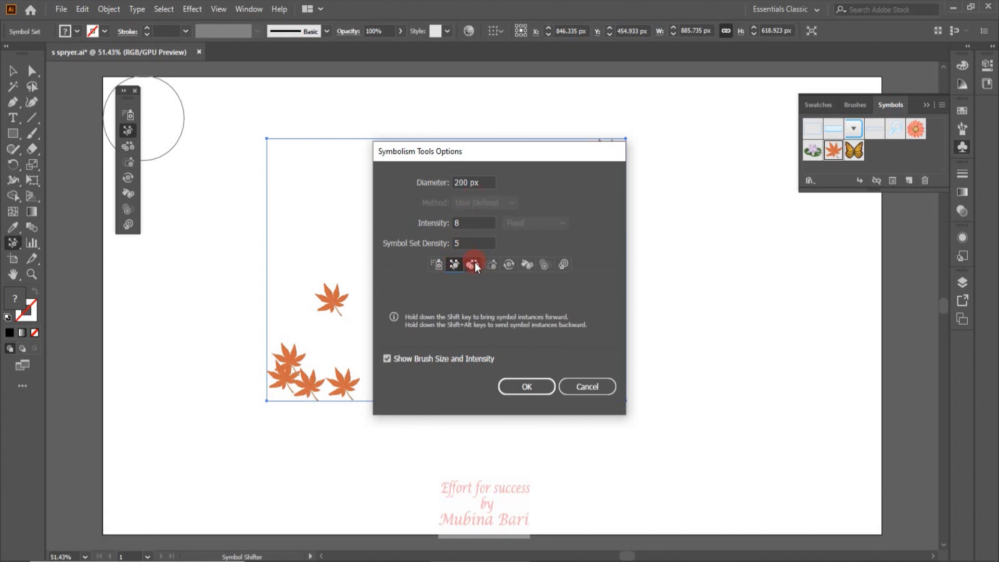
{"action": "left_click", "coordinate": [475, 262]}
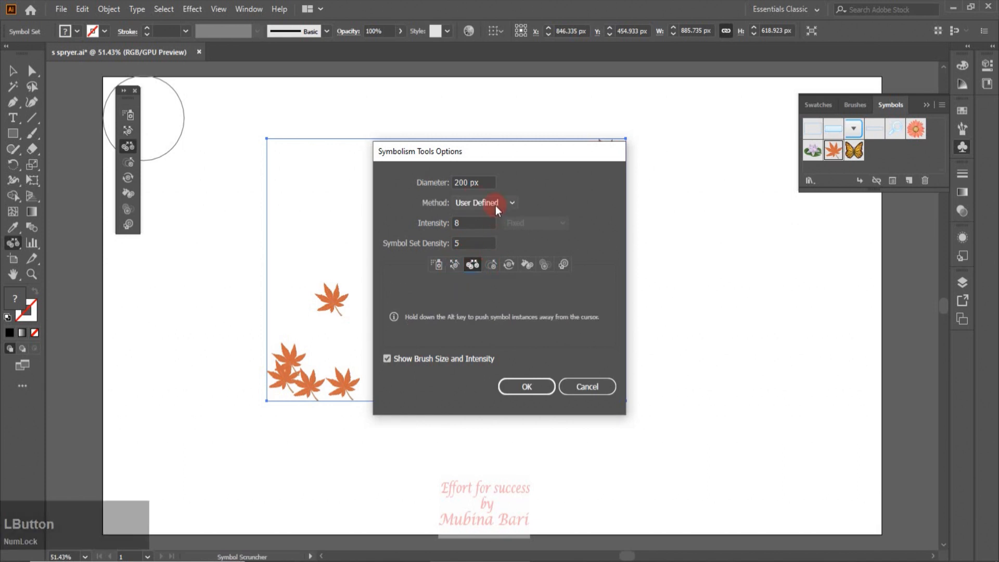
{"action": "left_click", "coordinate": [514, 203]}
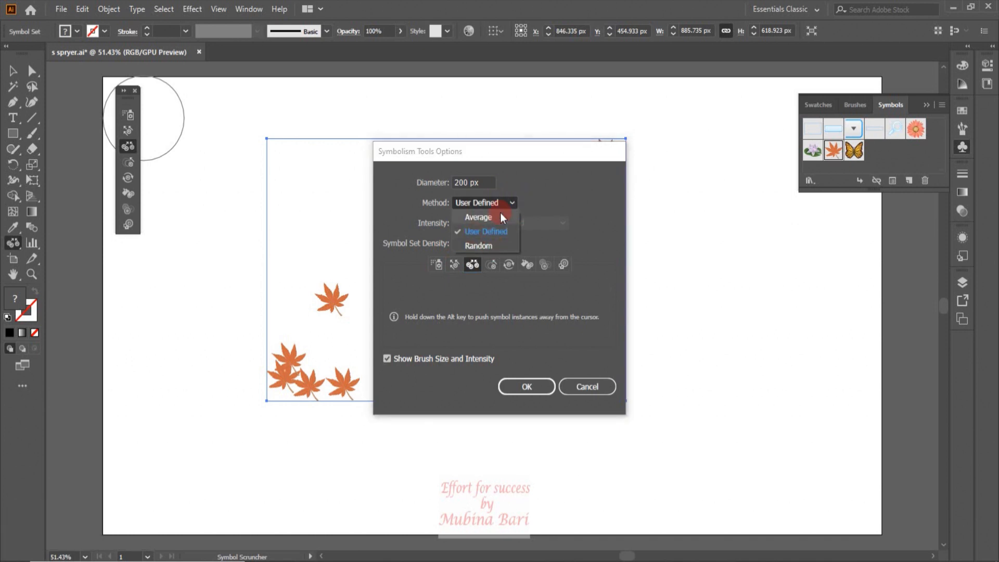
{"action": "left_click", "coordinate": [511, 204]}
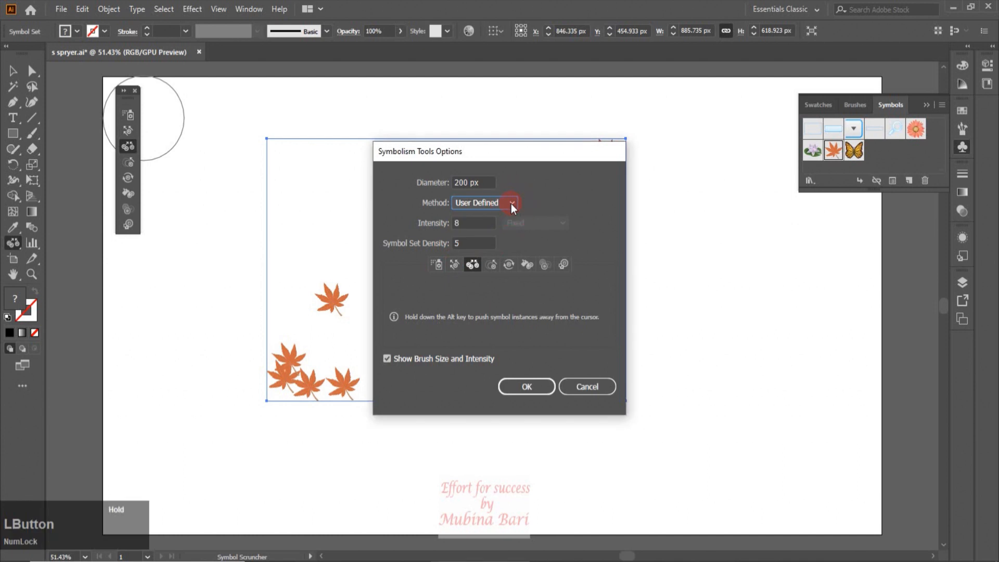
{"action": "left_click", "coordinate": [494, 266]}
{"action": "left_click", "coordinate": [508, 265]}
{"action": "left_click", "coordinate": [524, 266]}
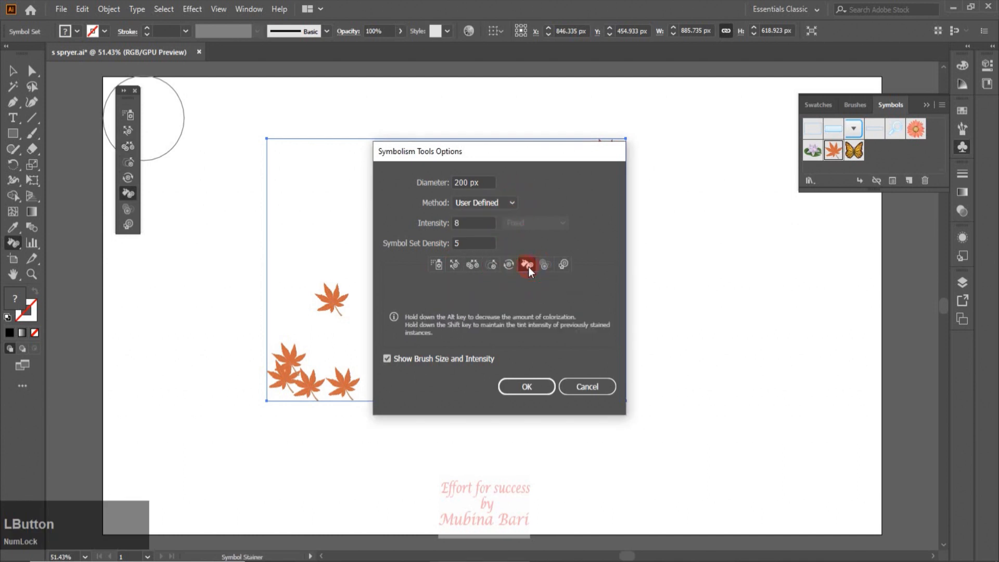
{"action": "left_click", "coordinate": [544, 265]}
{"action": "left_click", "coordinate": [563, 265]}
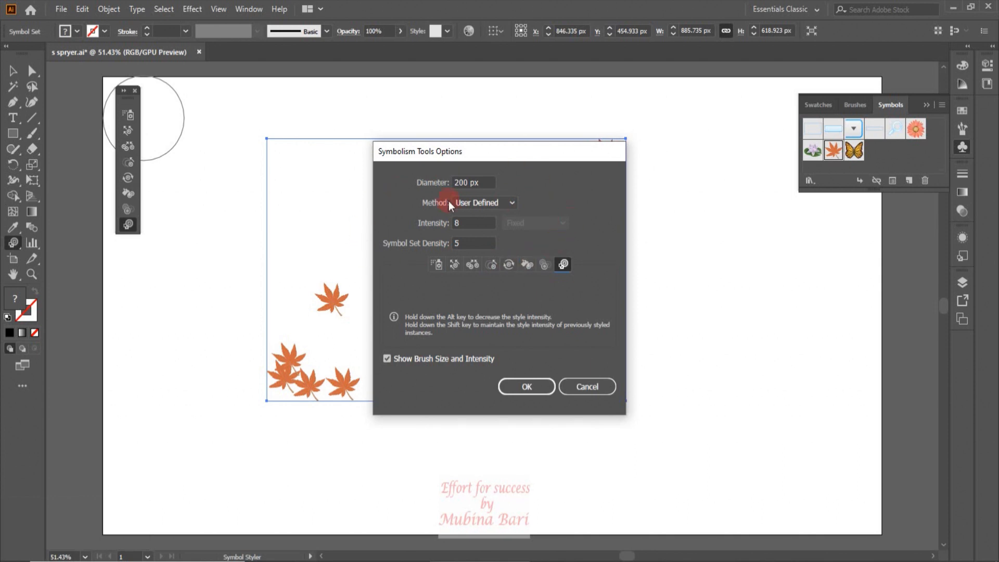
{"action": "left_click", "coordinate": [527, 387]}
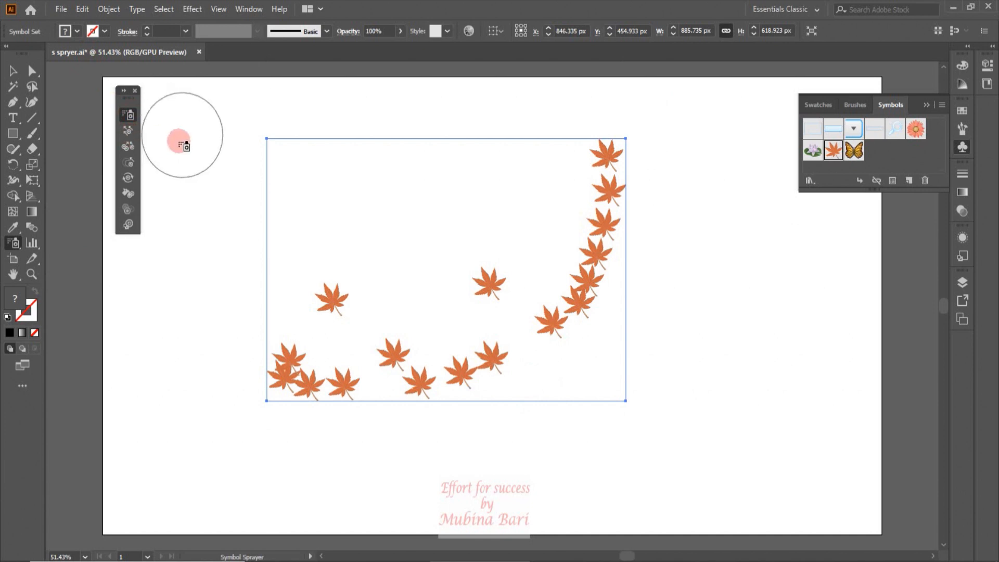
- Pull together and push apart the leaves along the lower row and right side of the set with the Symbol Scruncher
{"action": "left_click", "coordinate": [125, 148]}
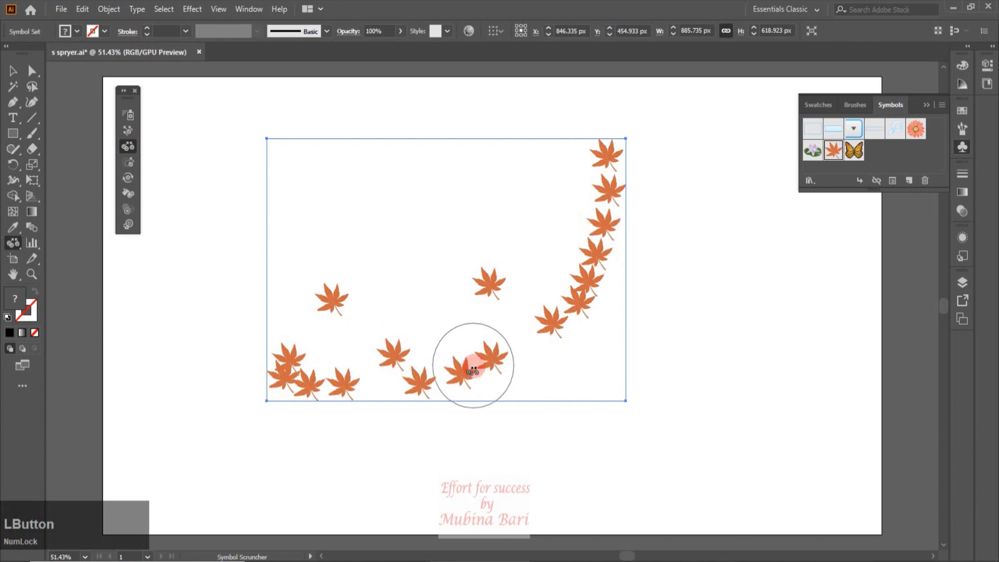
{"action": "left_click_drag", "start_coordinate": [477, 369], "coordinate": [477, 369]}
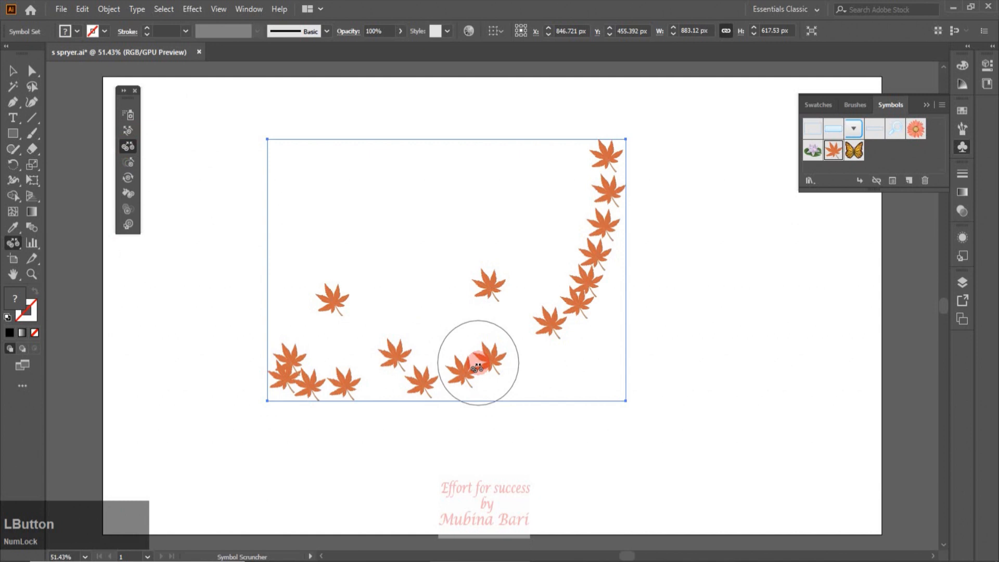
{"action": "mouse_move", "coordinate": [478, 366]}
{"action": "left_mouse_down"}
{"action": "mouse_move", "coordinate": [554, 362]}
{"action": "mouse_move", "coordinate": [580, 301]}
{"action": "mouse_move", "coordinate": [563, 330]}
{"action": "mouse_move", "coordinate": [569, 296]}
{"action": "mouse_move", "coordinate": [566, 313]}
{"action": "mouse_move", "coordinate": [555, 219]}
{"action": "mouse_move", "coordinate": [433, 240]}
{"action": "mouse_move", "coordinate": [432, 260]}
{"action": "mouse_move", "coordinate": [412, 248]}
{"action": "mouse_move", "coordinate": [480, 317]}
{"action": "mouse_move", "coordinate": [572, 312]}
{"action": "left_mouse_up"}
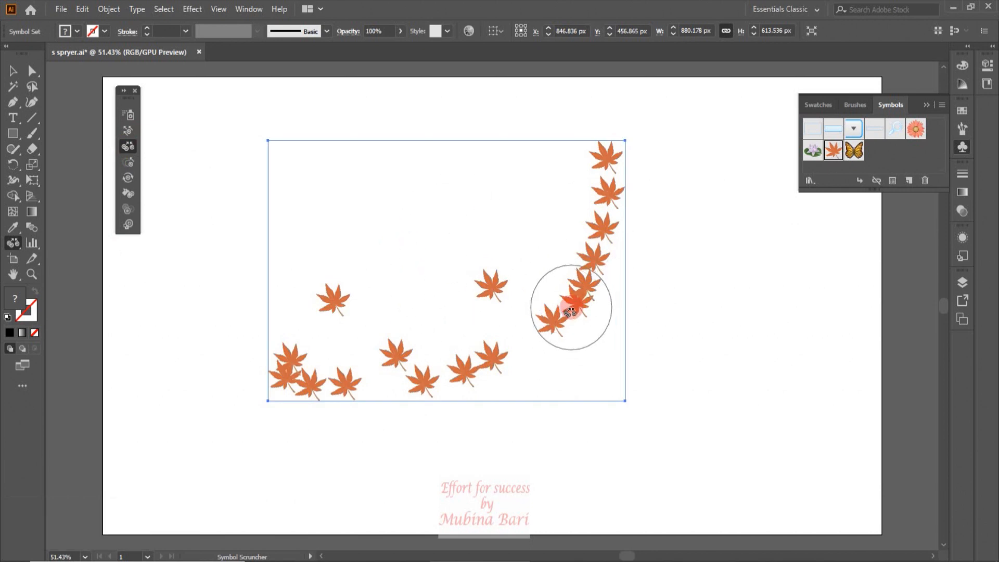
{"action": "mouse_move", "coordinate": [571, 311]}
{"action": "left_mouse_down"}
{"action": "mouse_move", "coordinate": [498, 346]}
{"action": "mouse_move", "coordinate": [566, 330]}
{"action": "mouse_move", "coordinate": [517, 375]}
{"action": "mouse_move", "coordinate": [492, 366]}
{"action": "left_mouse_up"}
{"action": "left_click_drag", "start_coordinate": [609, 275], "coordinate": [611, 270]}
{"action": "left_click", "coordinate": [606, 258]}
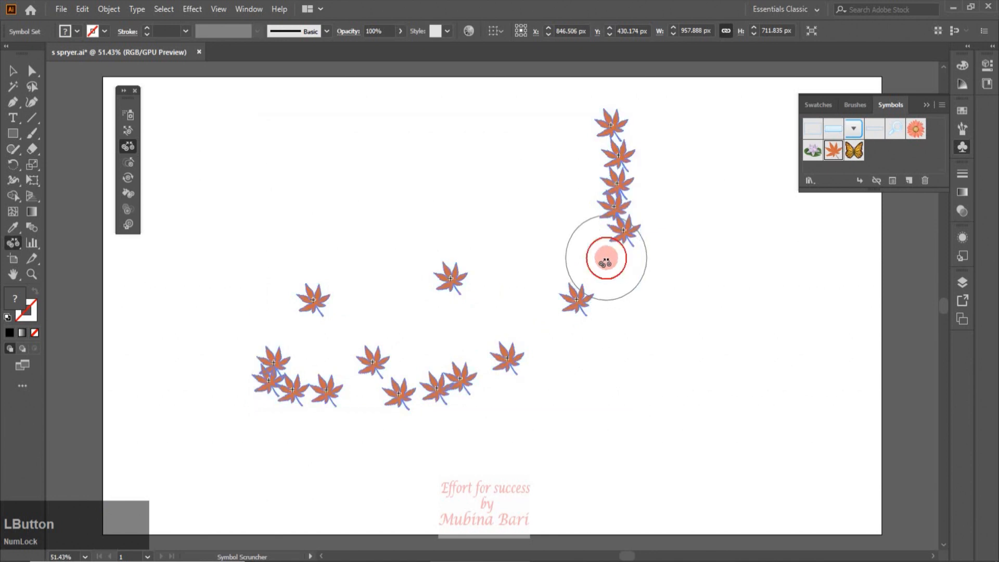
- Enlarge the three separate middle leaves and several leaves of the lower row with the Symbol Sizer
{"action": "left_click", "coordinate": [130, 165]}
{"action": "left_click_drag", "start_coordinate": [468, 268], "coordinate": [457, 273]}
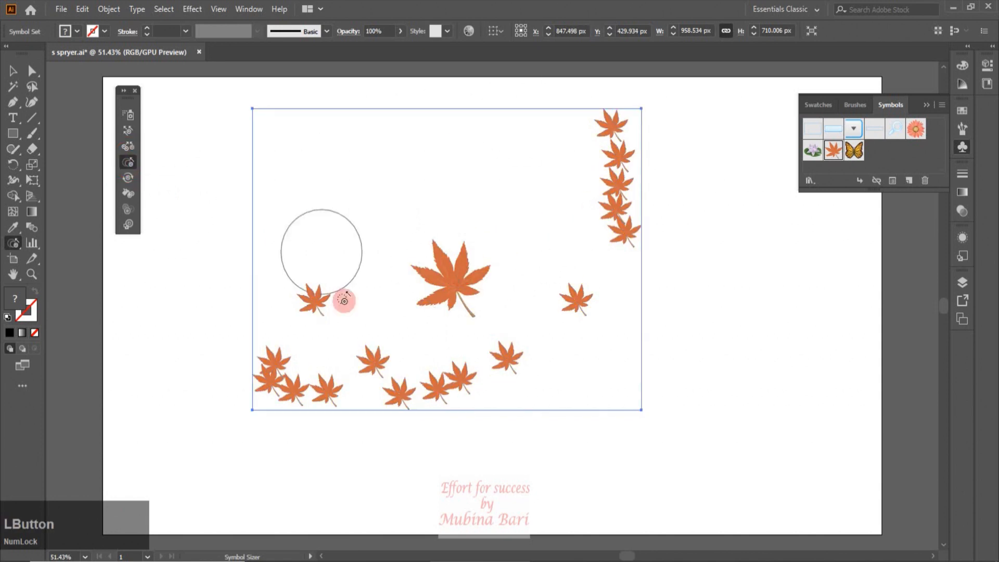
{"action": "left_click_drag", "start_coordinate": [315, 304], "coordinate": [338, 307]}
{"action": "mouse_move", "coordinate": [580, 308]}
{"action": "left_mouse_down"}
{"action": "mouse_move", "coordinate": [471, 390]}
{"action": "mouse_move", "coordinate": [307, 407]}
{"action": "mouse_move", "coordinate": [279, 398]}
{"action": "mouse_move", "coordinate": [251, 379]}
{"action": "left_mouse_up"}
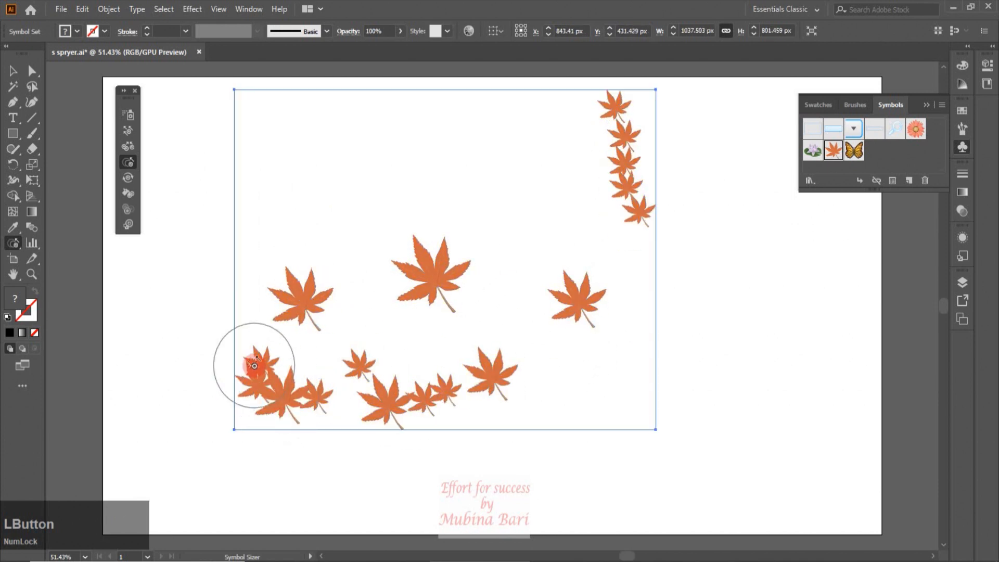
- Enlarge leaves in the lower row and right column, and shrink the large middle leaf with the Symbol Sizer
{"action": "mouse_move", "coordinate": [388, 360]}
{"action": "left_mouse_down"}
{"action": "mouse_move", "coordinate": [366, 366]}
{"action": "mouse_move", "coordinate": [613, 279]}
{"action": "mouse_move", "coordinate": [637, 222]}
{"action": "mouse_move", "coordinate": [630, 138]}
{"action": "mouse_move", "coordinate": [536, 167]}
{"action": "mouse_move", "coordinate": [578, 234]}
{"action": "left_mouse_up"}
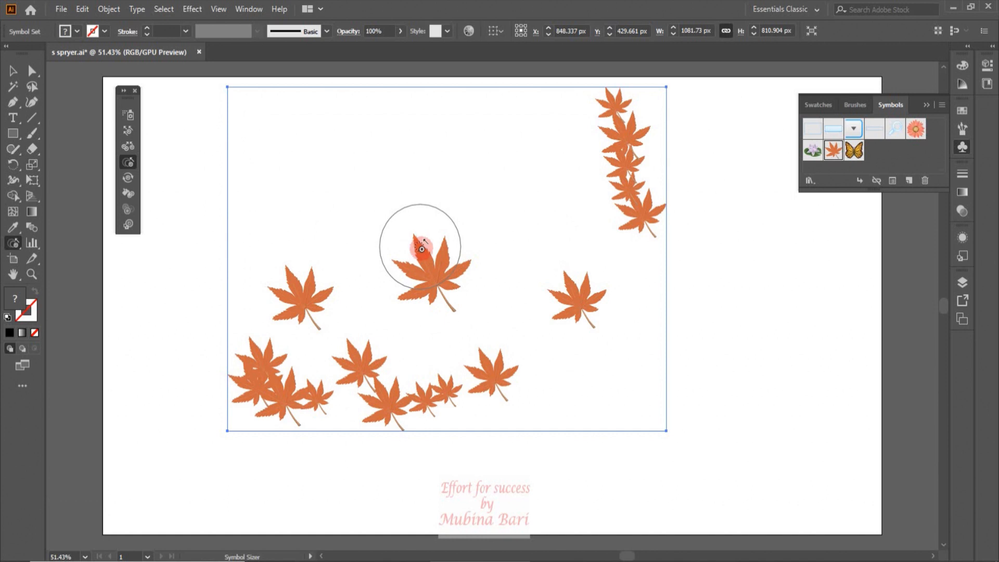
{"action": "left_click", "coordinate": [422, 249], "text": "alt"}
{"action": "mouse_move", "coordinate": [543, 305]}
{"action": "left_mouse_down"}
{"action": "mouse_move", "coordinate": [426, 290]}
{"action": "mouse_move", "coordinate": [448, 236]}
{"action": "mouse_move", "coordinate": [436, 296]}
{"action": "left_mouse_up"}
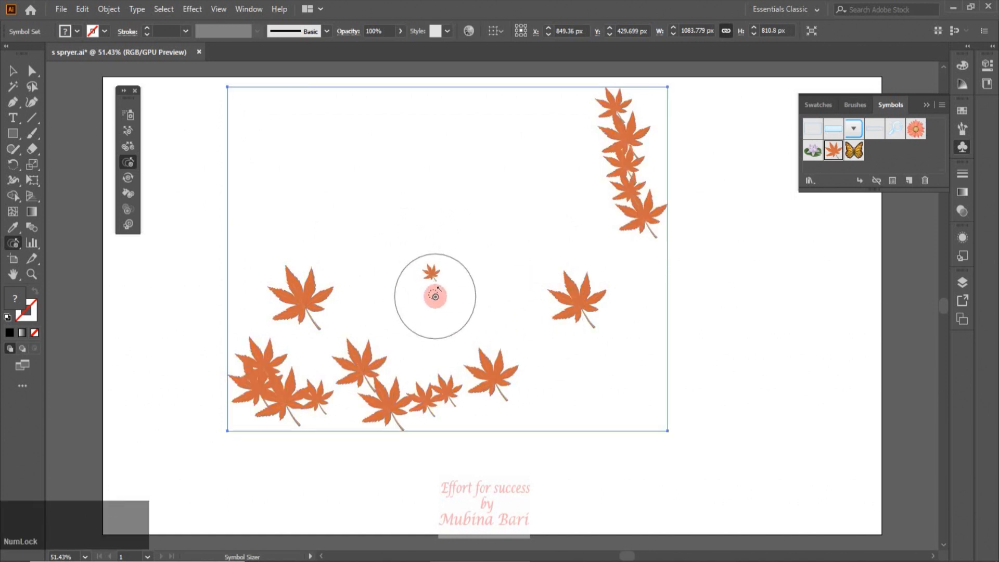
- Delete the maple leaf set and place a single water lily symbol above the artboard's centre with the Symbol Sprayer
{"action": "left_click", "coordinate": [127, 178]}
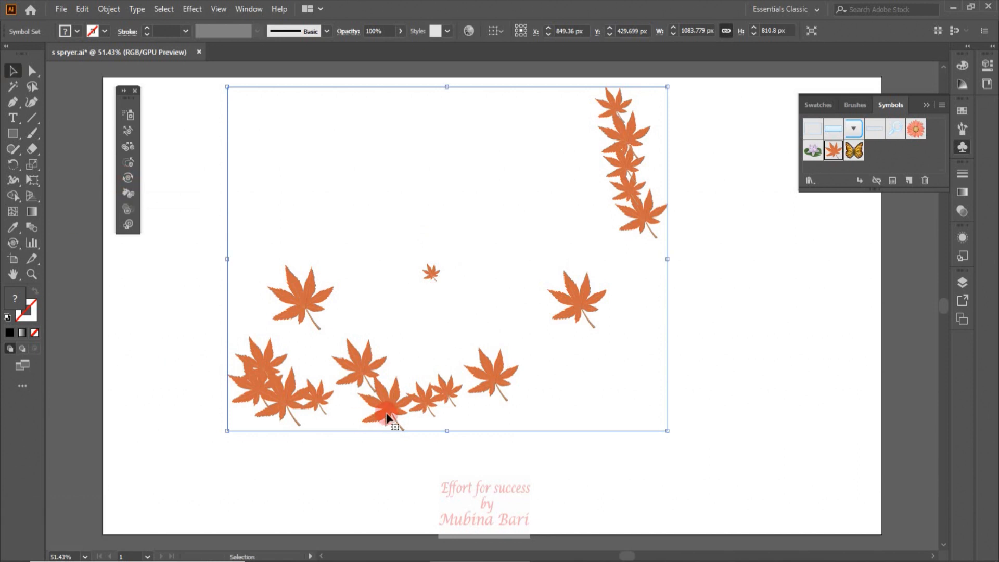
{"action": "key", "text": "Delete"}
{"action": "left_click", "coordinate": [127, 115]}
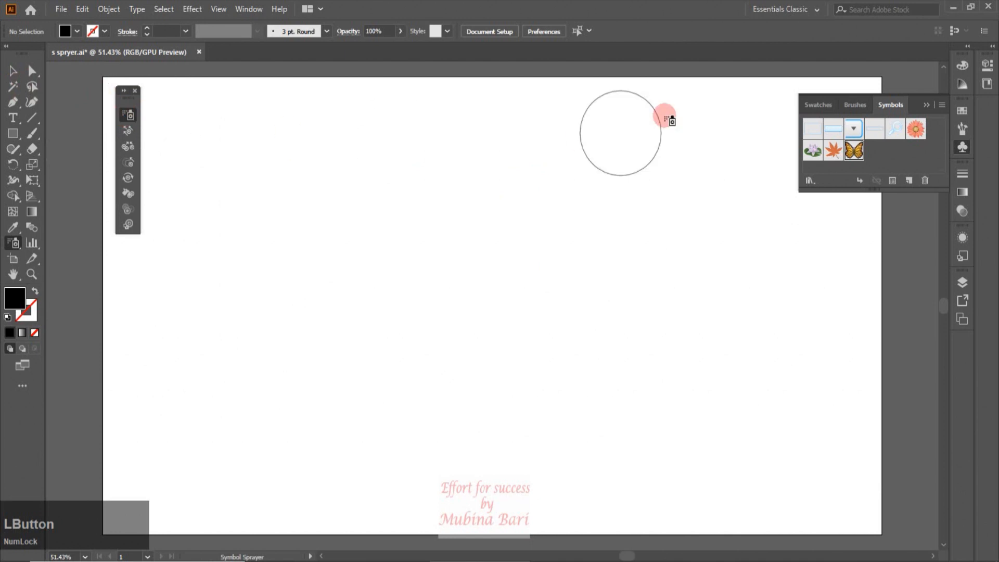
{"action": "left_click", "coordinate": [817, 142]}
{"action": "left_click", "coordinate": [440, 249]}
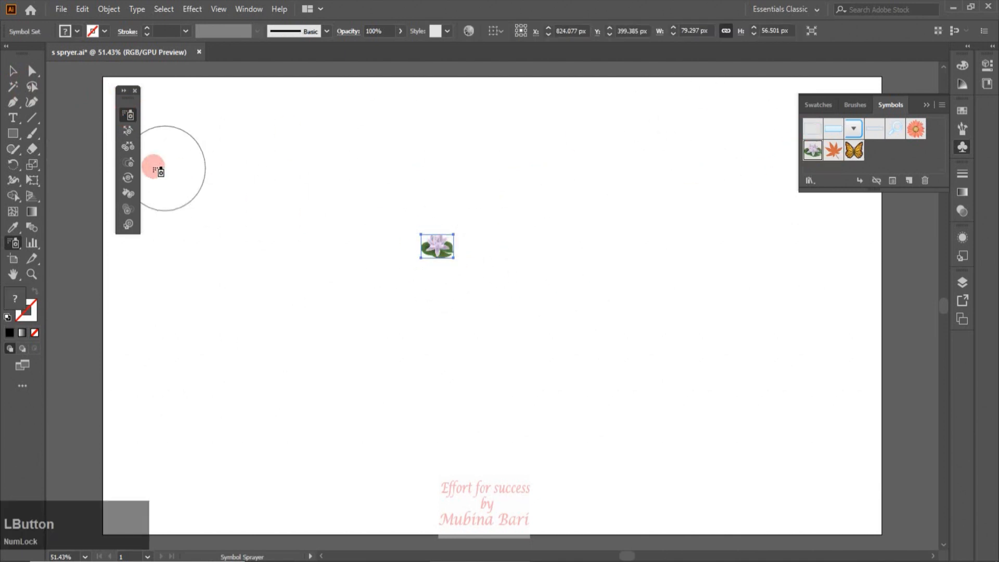
- Enlarge the water lily to about 443 × 342 px with the Symbol Sizer
{"action": "left_click", "coordinate": [132, 161]}
{"action": "left_click", "coordinate": [442, 251]}
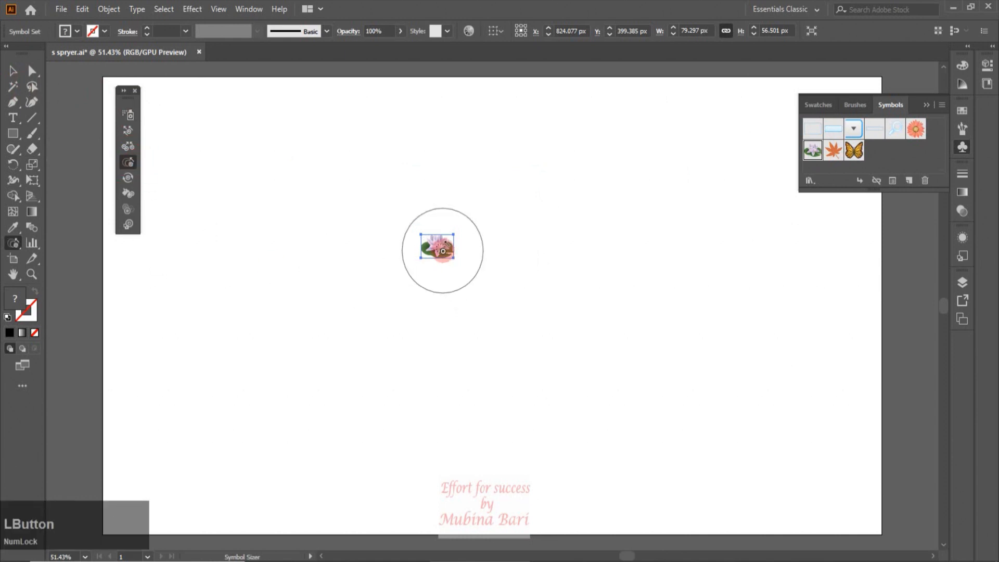
{"action": "mouse_move", "coordinate": [442, 252]}
{"action": "left_mouse_down"}
{"action": "mouse_move", "coordinate": [550, 170]}
{"action": "mouse_move", "coordinate": [343, 210]}
{"action": "left_mouse_up"}
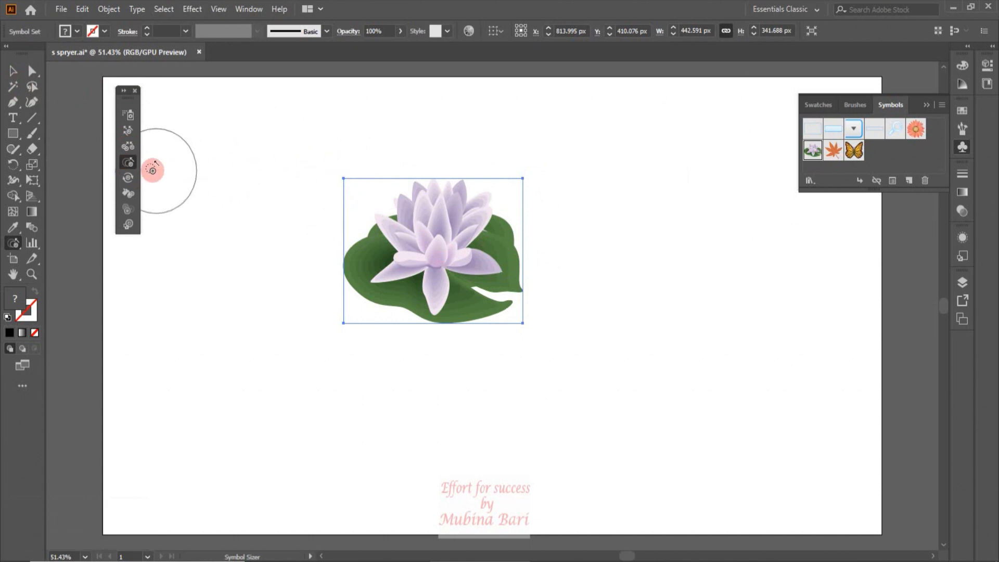
- Rotate the water lily in several directions with the Symbol Spinner
{"action": "left_click", "coordinate": [128, 179]}
{"action": "mouse_move", "coordinate": [433, 248]}
{"action": "left_mouse_down"}
{"action": "mouse_move", "coordinate": [451, 253]}
{"action": "mouse_move", "coordinate": [452, 269]}
{"action": "left_mouse_up"}
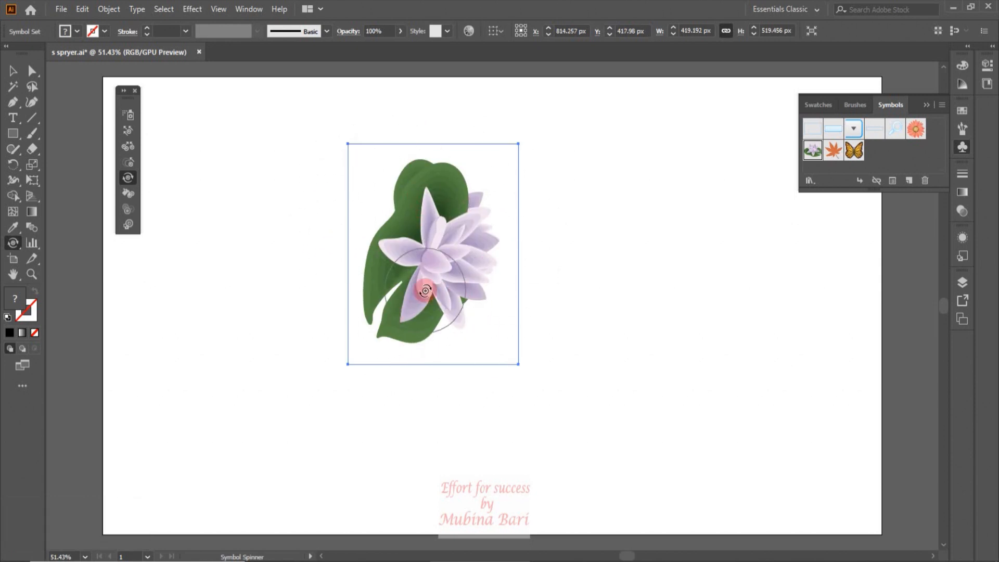
{"action": "mouse_move", "coordinate": [429, 269]}
{"action": "left_mouse_down"}
{"action": "mouse_move", "coordinate": [420, 238]}
{"action": "mouse_move", "coordinate": [383, 238]}
{"action": "left_mouse_up"}
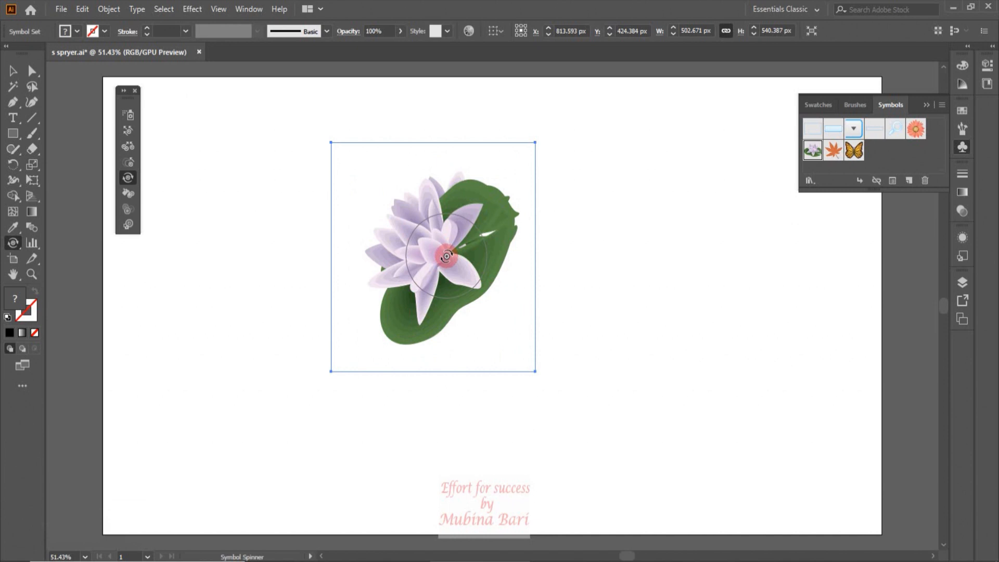
{"action": "mouse_move", "coordinate": [397, 290]}
{"action": "left_mouse_down"}
{"action": "mouse_move", "coordinate": [443, 300]}
{"action": "mouse_move", "coordinate": [458, 269]}
{"action": "left_mouse_up"}
{"action": "mouse_move", "coordinate": [396, 254]}
{"action": "left_mouse_down"}
{"action": "mouse_move", "coordinate": [417, 229]}
{"action": "mouse_move", "coordinate": [448, 221]}
{"action": "mouse_move", "coordinate": [477, 224]}
{"action": "mouse_move", "coordinate": [489, 240]}
{"action": "left_mouse_up"}
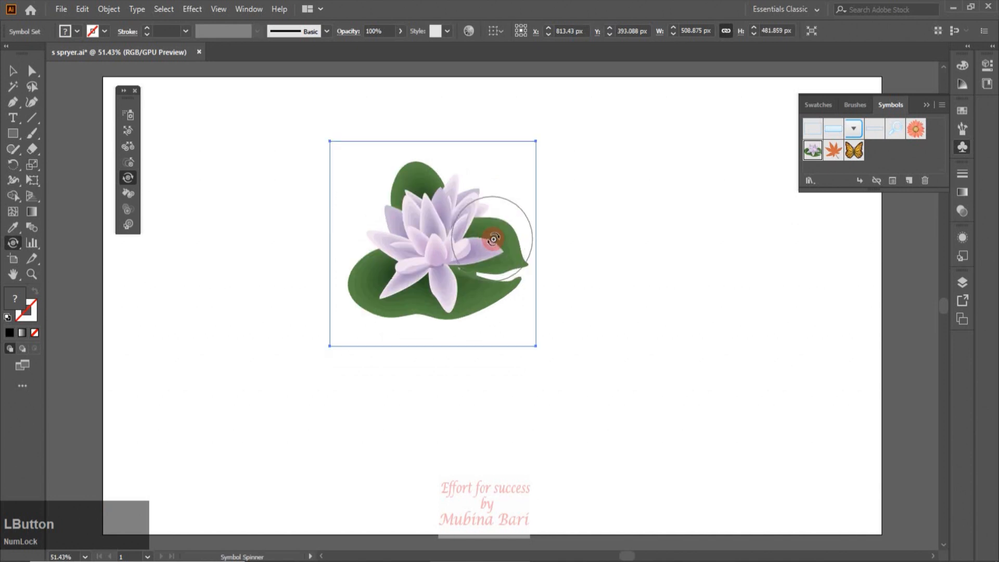
{"action": "left_click_drag", "start_coordinate": [399, 204], "coordinate": [364, 200]}
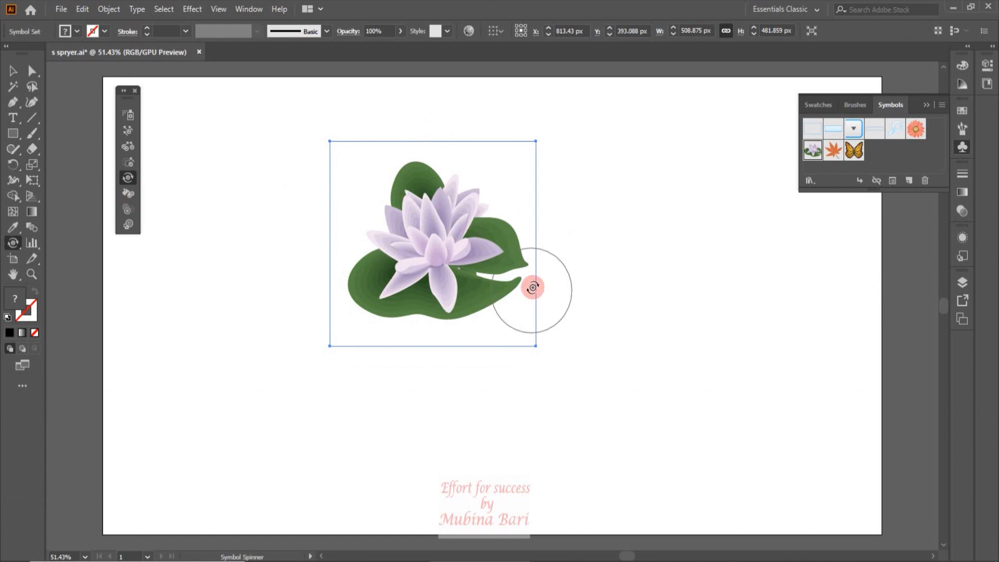
- Delete the water lily and spray an open loop of red daisy-like flower symbols about 1065 × 467 px in size
{"action": "key", "text": "Delete"}
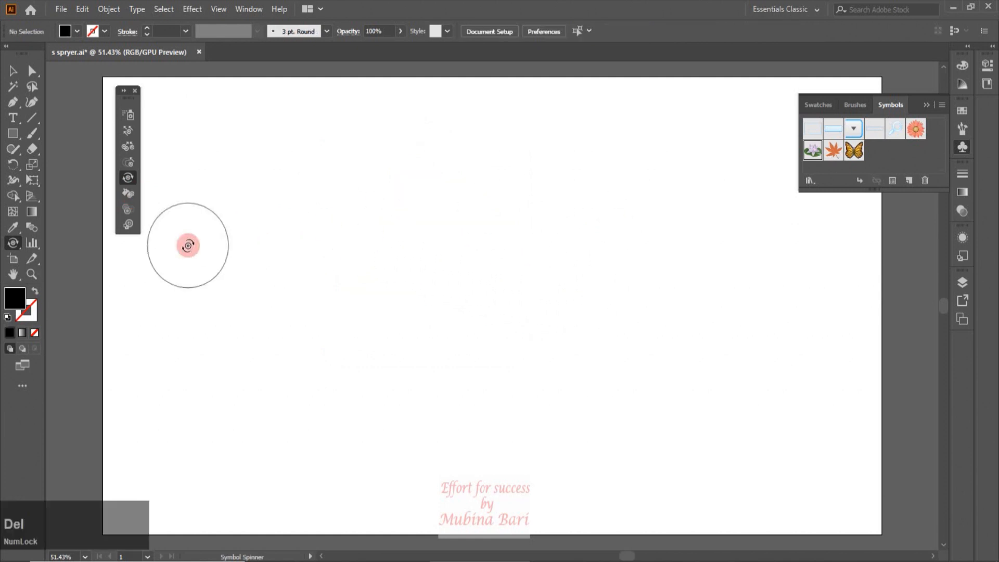
{"action": "left_click", "coordinate": [131, 115]}
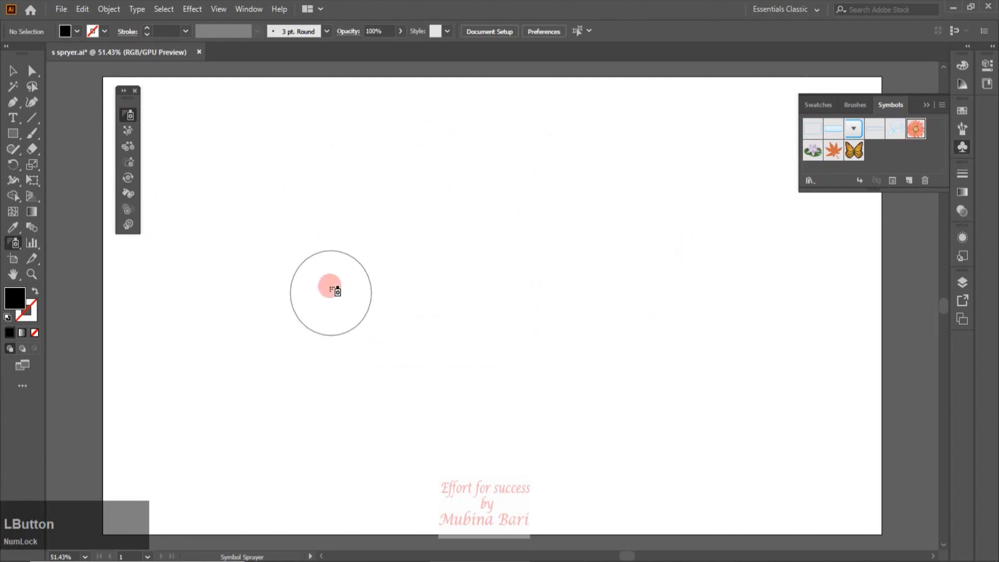
{"action": "mouse_move", "coordinate": [287, 219]}
{"action": "left_mouse_down"}
{"action": "mouse_move", "coordinate": [362, 293]}
{"action": "mouse_move", "coordinate": [465, 335]}
{"action": "mouse_move", "coordinate": [610, 326]}
{"action": "mouse_move", "coordinate": [640, 303]}
{"action": "mouse_move", "coordinate": [688, 185]}
{"action": "mouse_move", "coordinate": [602, 175]}
{"action": "mouse_move", "coordinate": [453, 235]}
{"action": "mouse_move", "coordinate": [417, 228]}
{"action": "left_mouse_up"}
{"action": "key", "text": "v"}
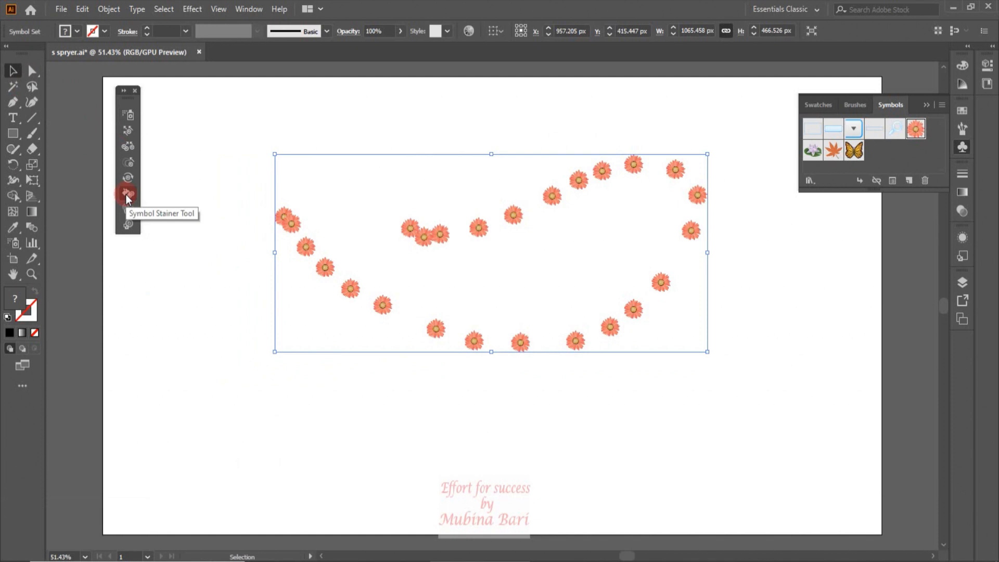
- Try staining the sprayed flowers with a blue fill using the Symbol Stainer, and undo the staining
{"action": "left_click", "coordinate": [128, 194]}
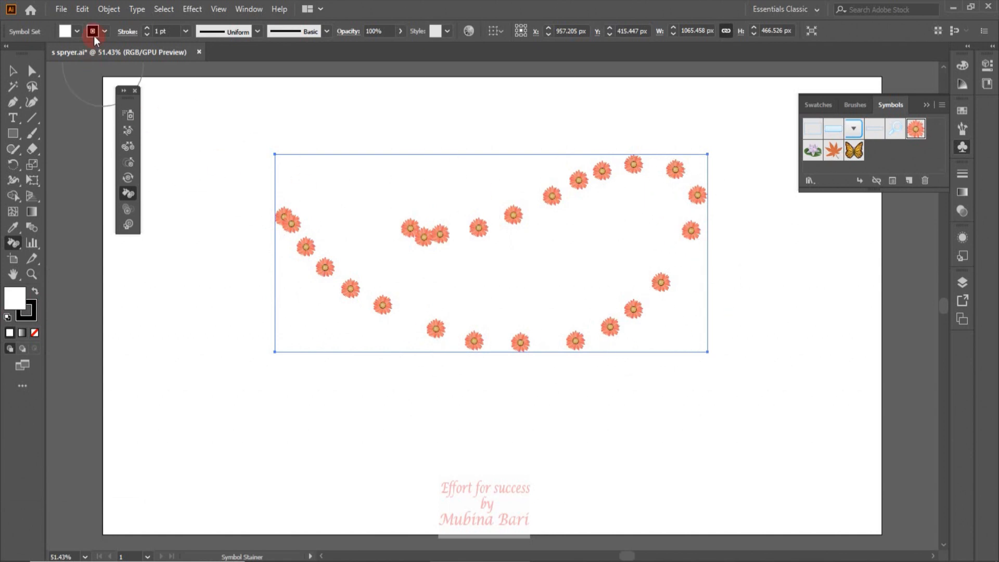
{"action": "left_click", "coordinate": [77, 35]}
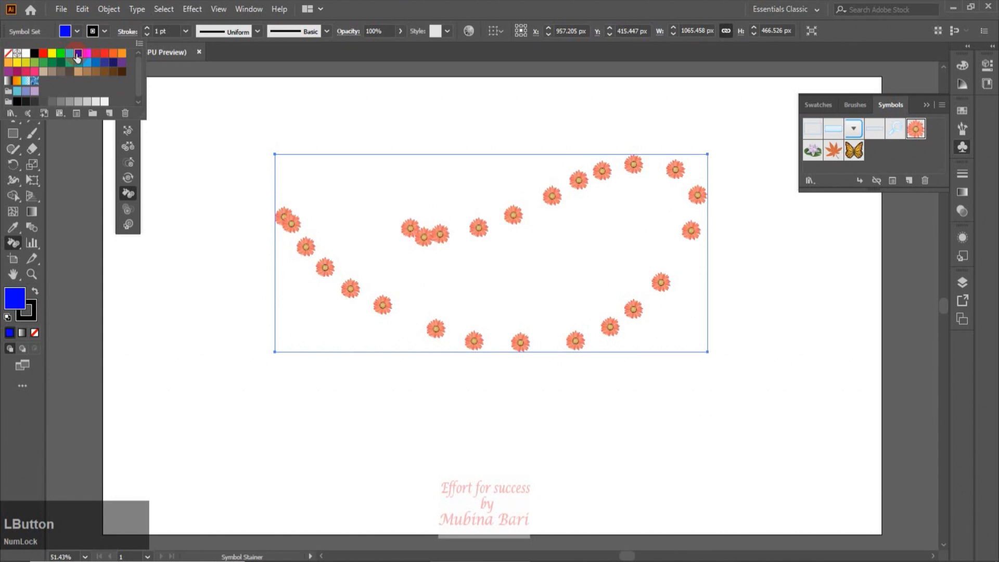
{"action": "left_click", "coordinate": [290, 206]}
{"action": "mouse_move", "coordinate": [290, 206]}
{"action": "left_mouse_down"}
{"action": "mouse_move", "coordinate": [291, 222]}
{"action": "mouse_move", "coordinate": [393, 297]}
{"action": "mouse_move", "coordinate": [556, 326]}
{"action": "mouse_move", "coordinate": [665, 279]}
{"action": "mouse_move", "coordinate": [689, 176]}
{"action": "mouse_move", "coordinate": [248, 116]}
{"action": "mouse_move", "coordinate": [260, 343]}
{"action": "mouse_move", "coordinate": [442, 469]}
{"action": "mouse_move", "coordinate": [300, 266]}
{"action": "left_mouse_up"}
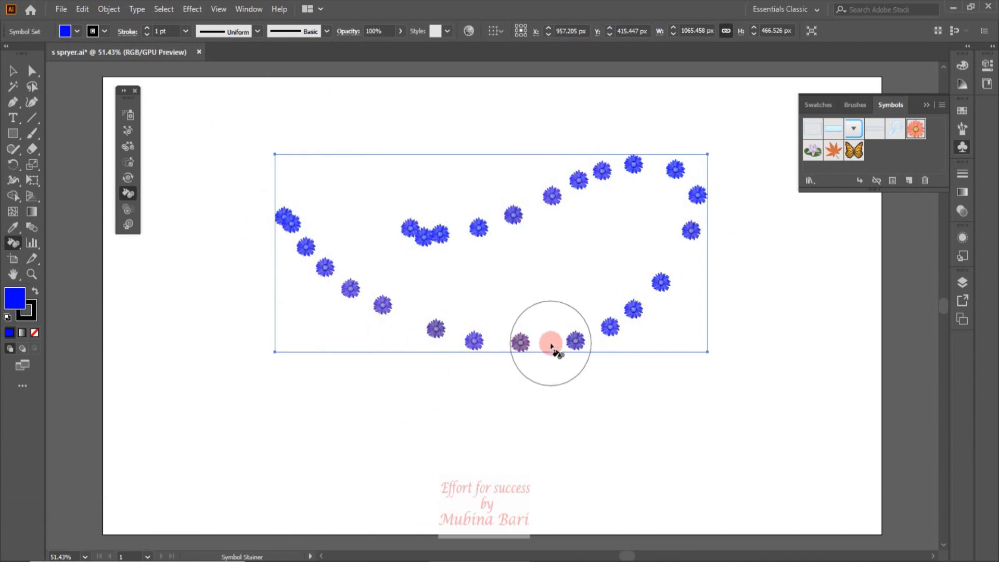
{"action": "key", "text": "ctrl+z"}
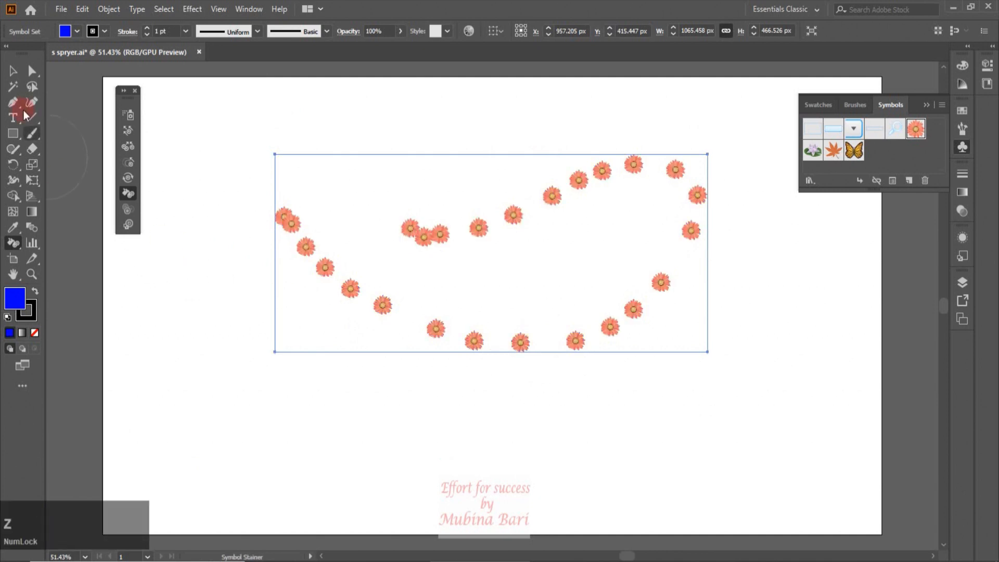
- Try staining the whole flower set with a dark green fill using the Symbol Stainer, and undo it
{"action": "left_click", "coordinate": [77, 32]}
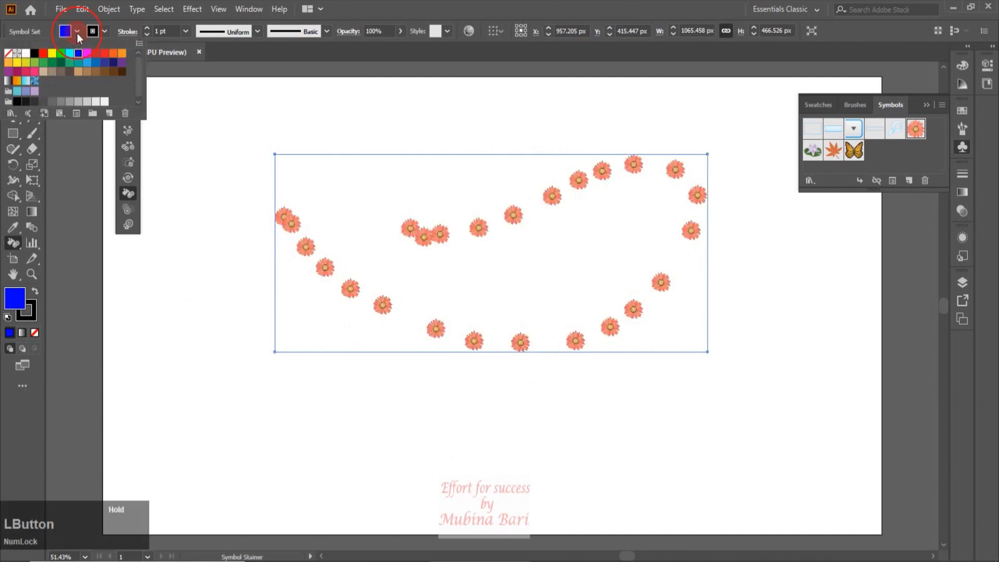
{"action": "left_click", "coordinate": [62, 66]}
{"action": "mouse_move", "coordinate": [264, 181]}
{"action": "left_mouse_down"}
{"action": "mouse_move", "coordinate": [241, 219]}
{"action": "mouse_move", "coordinate": [282, 231]}
{"action": "mouse_move", "coordinate": [283, 215]}
{"action": "mouse_move", "coordinate": [325, 268]}
{"action": "mouse_move", "coordinate": [383, 306]}
{"action": "mouse_move", "coordinate": [533, 335]}
{"action": "mouse_move", "coordinate": [603, 335]}
{"action": "mouse_move", "coordinate": [632, 306]}
{"action": "mouse_move", "coordinate": [685, 205]}
{"action": "mouse_move", "coordinate": [676, 162]}
{"action": "mouse_move", "coordinate": [649, 162]}
{"action": "mouse_move", "coordinate": [503, 219]}
{"action": "mouse_move", "coordinate": [433, 229]}
{"action": "mouse_move", "coordinate": [400, 227]}
{"action": "left_mouse_up"}
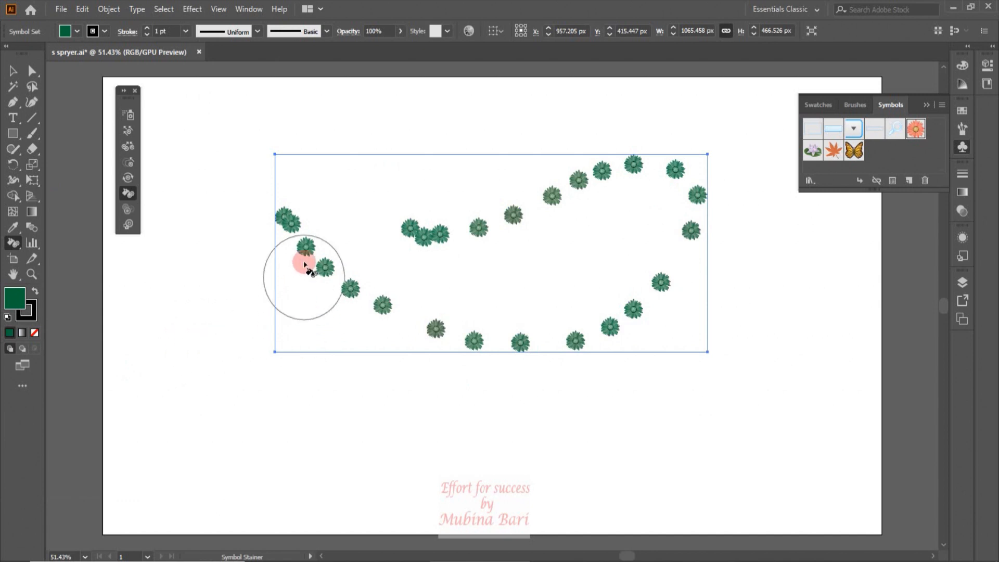
{"action": "left_click_drag", "start_coordinate": [433, 332], "coordinate": [437, 336]}
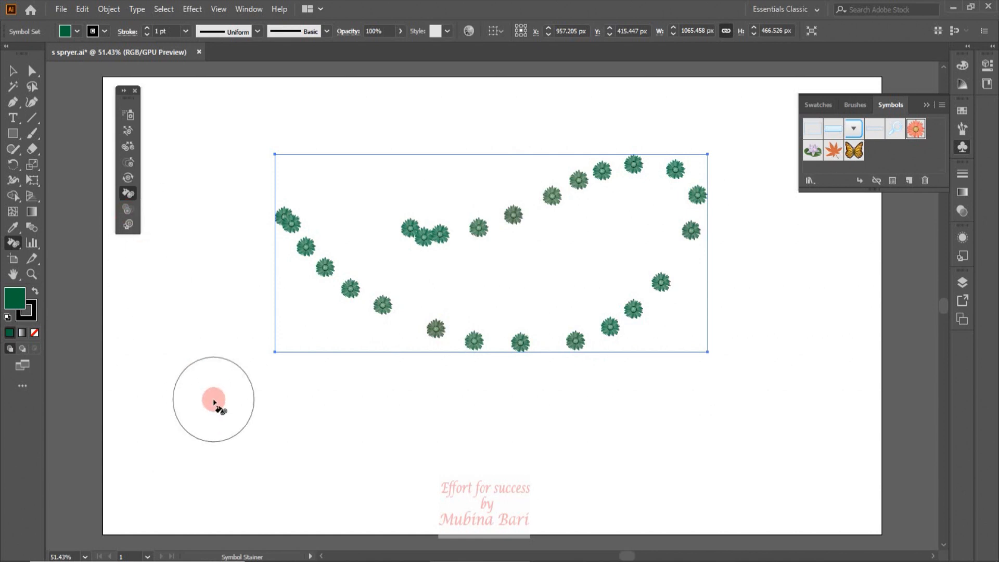
{"action": "key", "text": "ctrl+z"}
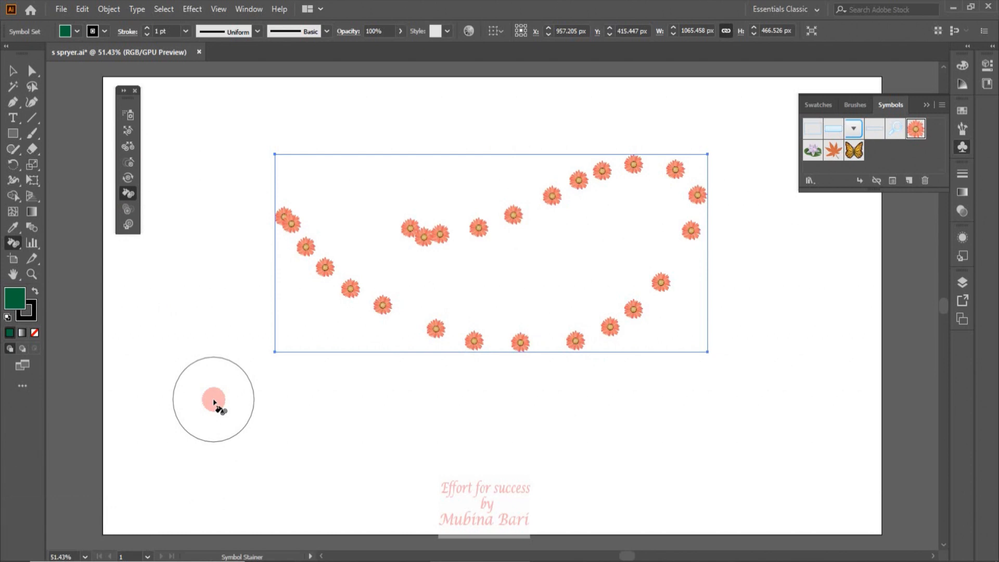
- Enlarge the flowers along the loop with the Symbol Sizer, most strongly at both ends of the sprayed path
{"action": "left_click", "coordinate": [128, 162]}
{"action": "mouse_move", "coordinate": [286, 223]}
{"action": "left_mouse_down"}
{"action": "mouse_move", "coordinate": [358, 288]}
{"action": "mouse_move", "coordinate": [421, 318]}
{"action": "mouse_move", "coordinate": [480, 331]}
{"action": "mouse_move", "coordinate": [571, 329]}
{"action": "mouse_move", "coordinate": [621, 306]}
{"action": "mouse_move", "coordinate": [662, 263]}
{"action": "mouse_move", "coordinate": [679, 207]}
{"action": "mouse_move", "coordinate": [673, 184]}
{"action": "mouse_move", "coordinate": [631, 184]}
{"action": "mouse_move", "coordinate": [531, 221]}
{"action": "mouse_move", "coordinate": [424, 227]}
{"action": "left_mouse_up"}
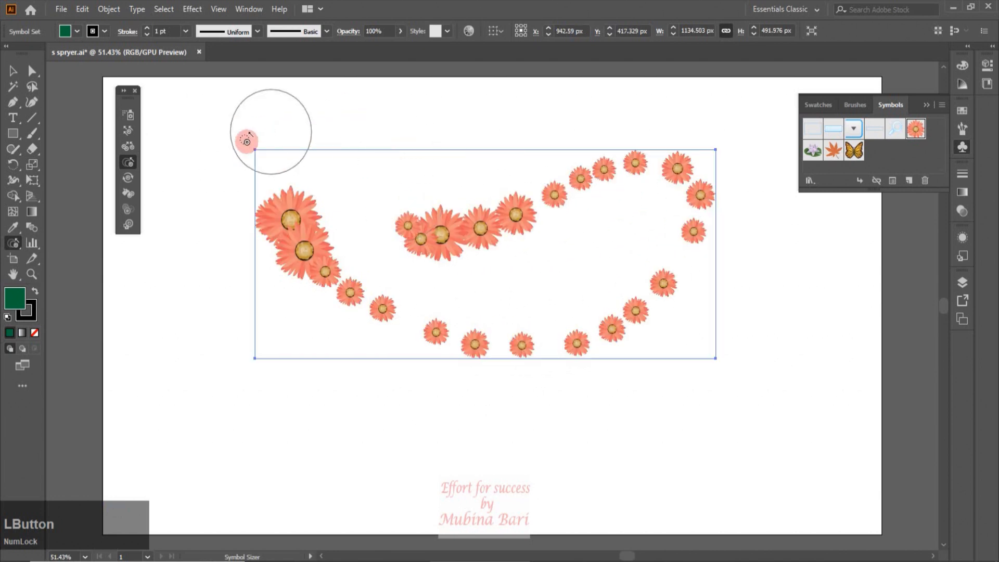
- Test the Symbol Screener on the middle flowers, undo the fading, and make flowers around the set semi-transparent
{"action": "left_click", "coordinate": [128, 210]}
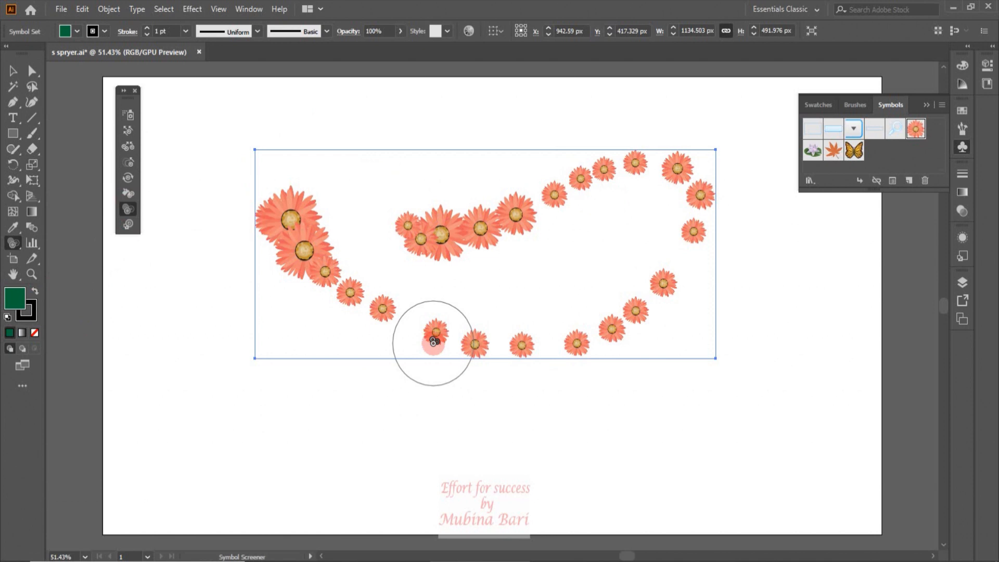
{"action": "mouse_move", "coordinate": [446, 236]}
{"action": "left_mouse_down"}
{"action": "mouse_move", "coordinate": [476, 263]}
{"action": "mouse_move", "coordinate": [420, 299]}
{"action": "mouse_move", "coordinate": [411, 232]}
{"action": "mouse_move", "coordinate": [465, 186]}
{"action": "mouse_move", "coordinate": [482, 227]}
{"action": "mouse_move", "coordinate": [435, 236]}
{"action": "mouse_move", "coordinate": [419, 292]}
{"action": "mouse_move", "coordinate": [477, 278]}
{"action": "mouse_move", "coordinate": [480, 256]}
{"action": "mouse_move", "coordinate": [459, 235]}
{"action": "mouse_move", "coordinate": [463, 262]}
{"action": "mouse_move", "coordinate": [534, 339]}
{"action": "mouse_move", "coordinate": [602, 303]}
{"action": "mouse_move", "coordinate": [435, 254]}
{"action": "mouse_move", "coordinate": [416, 217]}
{"action": "mouse_move", "coordinate": [430, 203]}
{"action": "mouse_move", "coordinate": [415, 216]}
{"action": "left_mouse_up"}
{"action": "key", "text": "ctrl"}
{"action": "key", "text": "ctrl+z"}
{"action": "key", "text": "ctrl+z"}
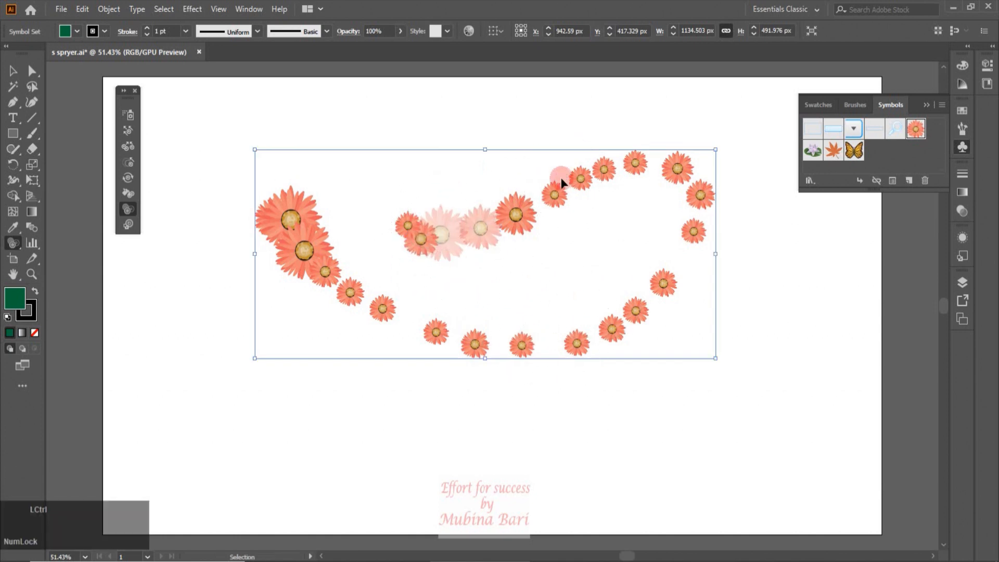
{"action": "mouse_move", "coordinate": [292, 207]}
{"action": "left_mouse_down"}
{"action": "mouse_move", "coordinate": [357, 273]}
{"action": "mouse_move", "coordinate": [609, 330]}
{"action": "mouse_move", "coordinate": [693, 196]}
{"action": "mouse_move", "coordinate": [403, 223]}
{"action": "left_mouse_up"}
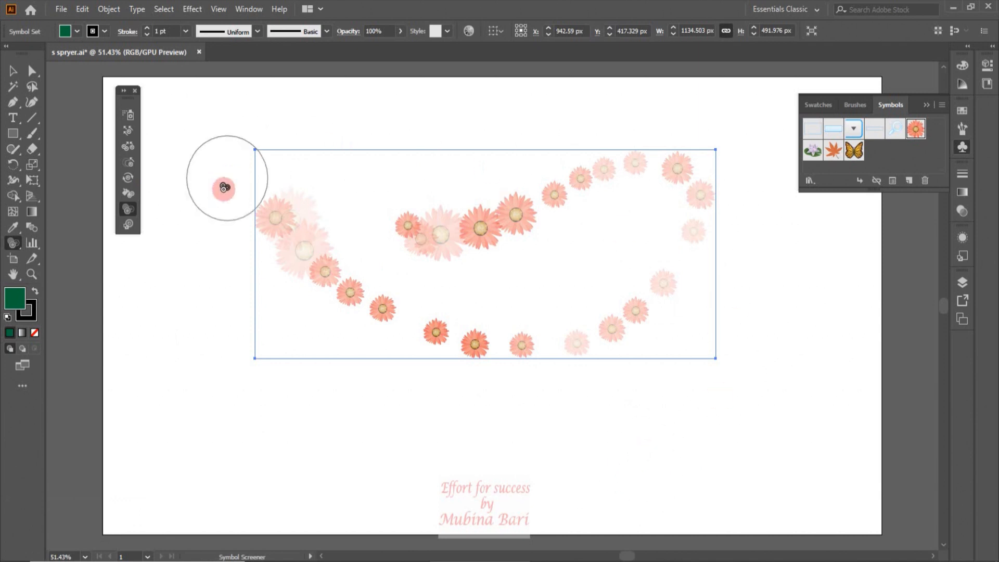
- Restore the opacity of the faded flowers along the set with the Symbol Screener's reverse effect
{"action": "mouse_move", "coordinate": [285, 246]}
{"action": "left_mouse_down"}
{"action": "mouse_move", "coordinate": [315, 240]}
{"action": "mouse_move", "coordinate": [281, 241]}
{"action": "mouse_move", "coordinate": [290, 250]}
{"action": "left_mouse_up"}
{"action": "key", "text": "alt"}
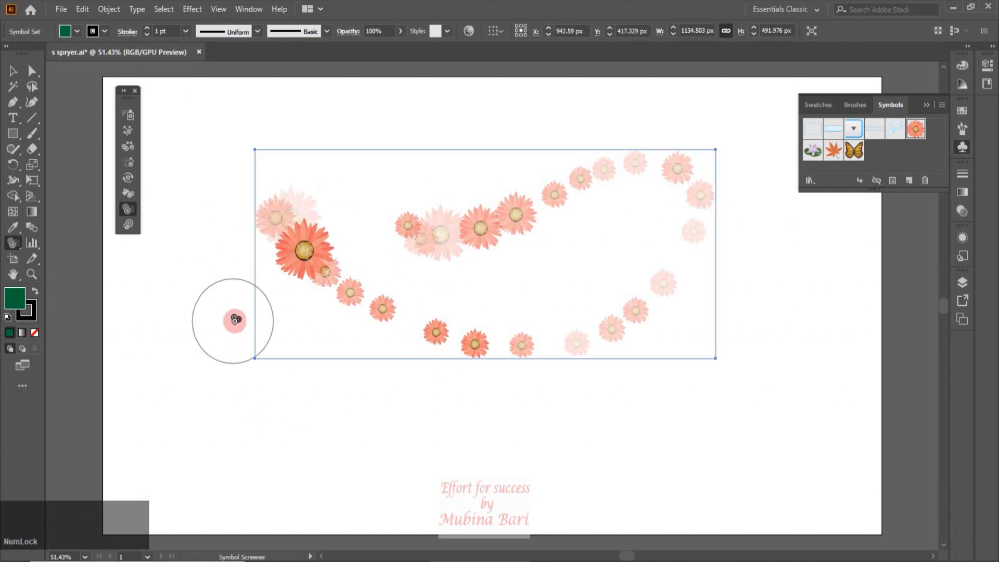
{"action": "key", "text": "alt"}
{"action": "mouse_move", "coordinate": [256, 218]}
{"action": "left_mouse_down"}
{"action": "mouse_move", "coordinate": [383, 299]}
{"action": "mouse_move", "coordinate": [642, 295]}
{"action": "mouse_move", "coordinate": [645, 174]}
{"action": "mouse_move", "coordinate": [480, 236]}
{"action": "mouse_move", "coordinate": [431, 151]}
{"action": "left_mouse_up"}
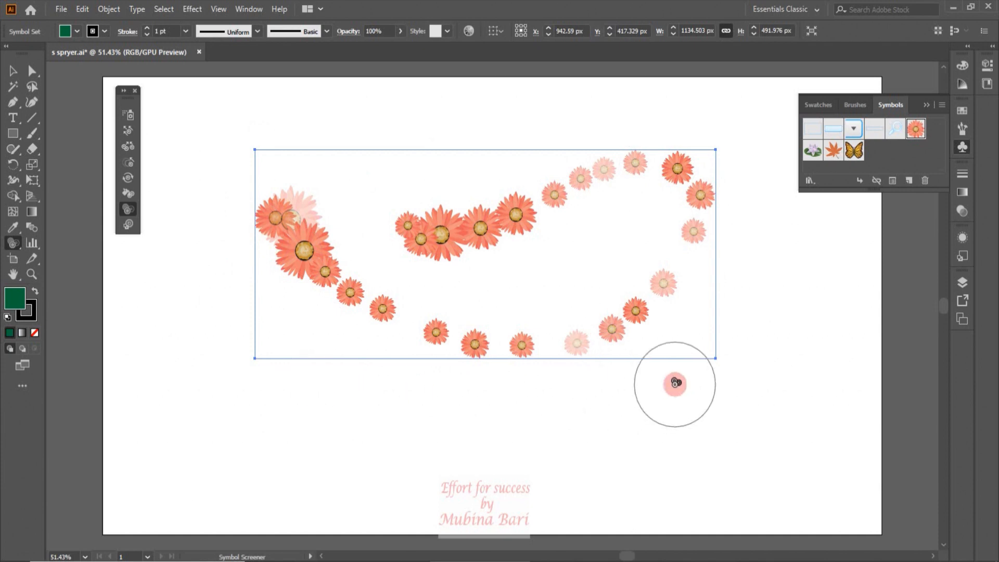
- Delete the flower set and spray a U-shaped row of Maple Leaf 2 symbols about 803 × 250 px in size
{"action": "key", "text": "Delete"}
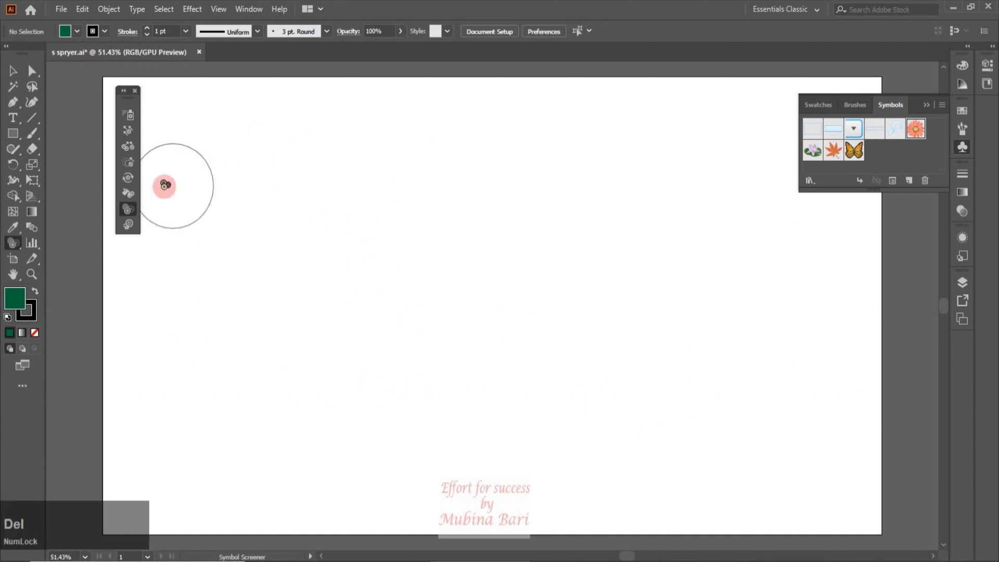
{"action": "left_click", "coordinate": [130, 118]}
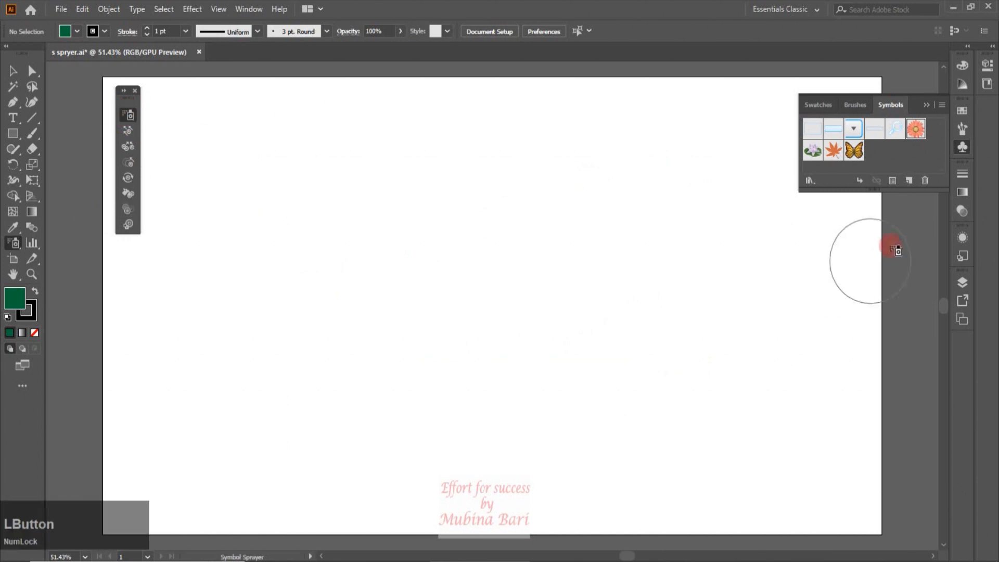
{"action": "left_click", "coordinate": [832, 151]}
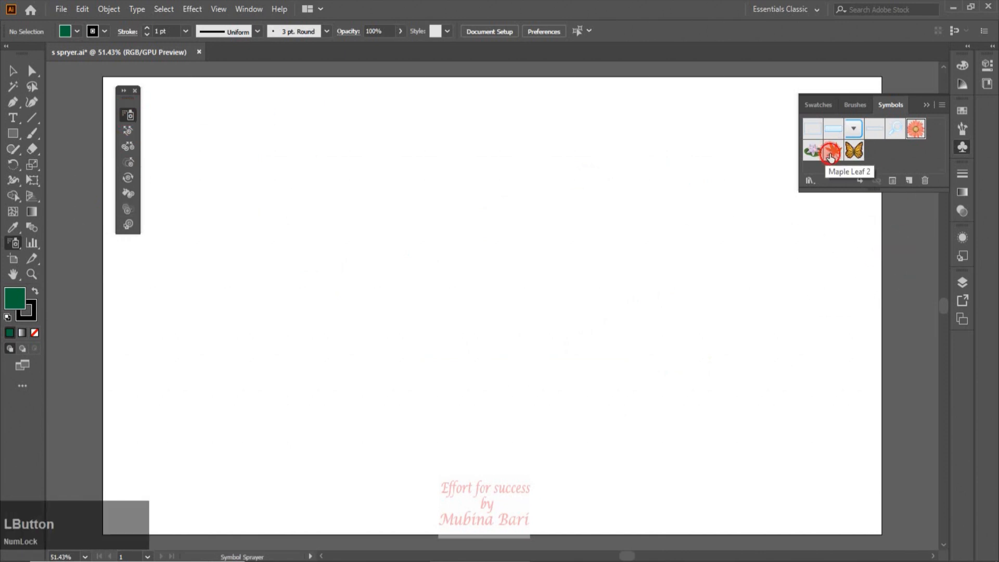
{"action": "mouse_move", "coordinate": [348, 241]}
{"action": "left_mouse_down"}
{"action": "mouse_move", "coordinate": [348, 251]}
{"action": "mouse_move", "coordinate": [541, 292]}
{"action": "mouse_move", "coordinate": [627, 236]}
{"action": "left_mouse_up"}
- Enlarge the row's leaves with the Symbol Sizer, mainly at the left end, and scale the whole set to about 1198 × 545 px
{"action": "left_click", "coordinate": [128, 161]}
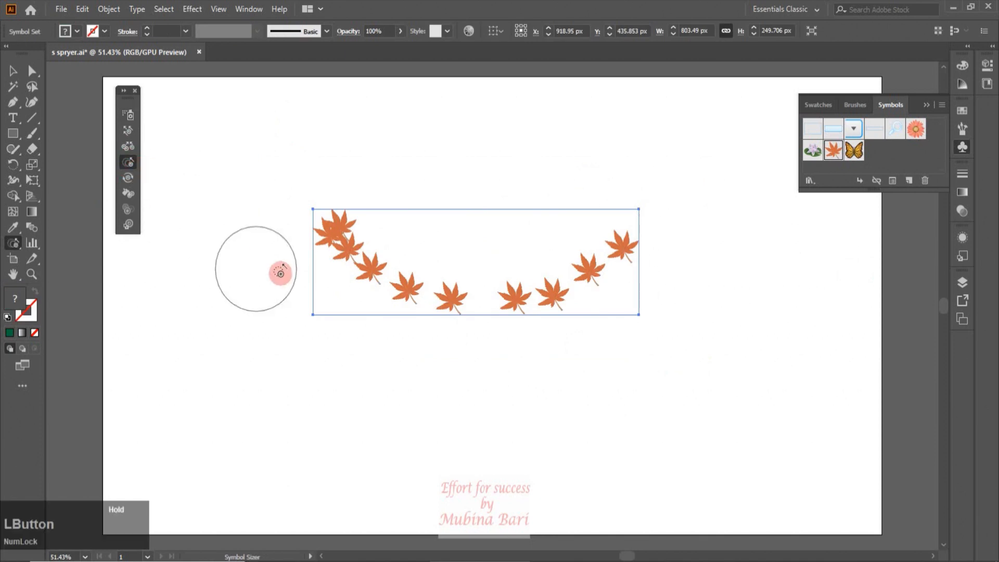
{"action": "mouse_move", "coordinate": [339, 221]}
{"action": "left_mouse_down"}
{"action": "mouse_move", "coordinate": [442, 293]}
{"action": "mouse_move", "coordinate": [494, 301]}
{"action": "mouse_move", "coordinate": [602, 294]}
{"action": "mouse_move", "coordinate": [639, 274]}
{"action": "mouse_move", "coordinate": [662, 205]}
{"action": "left_mouse_up"}
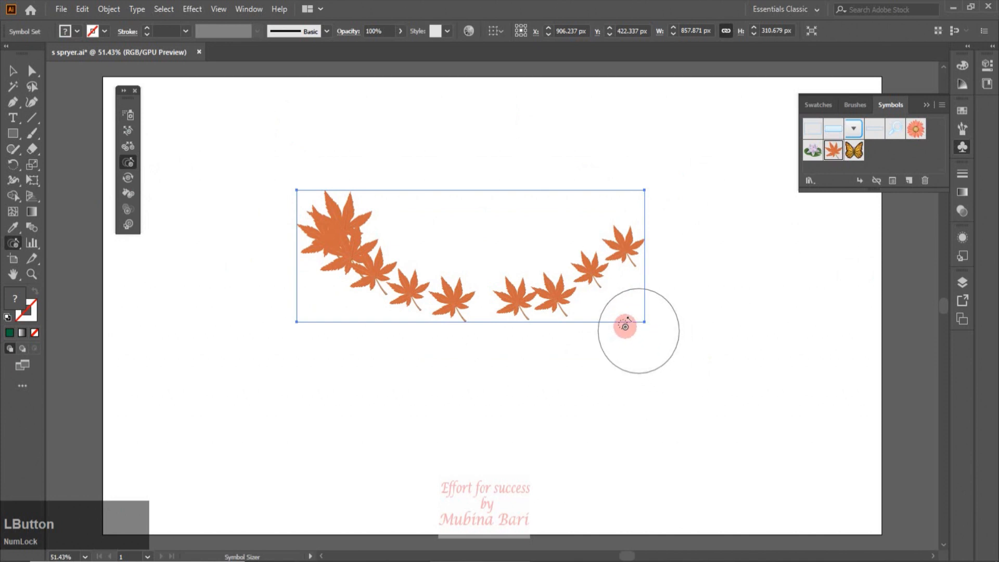
{"action": "left_click", "coordinate": [13, 76]}
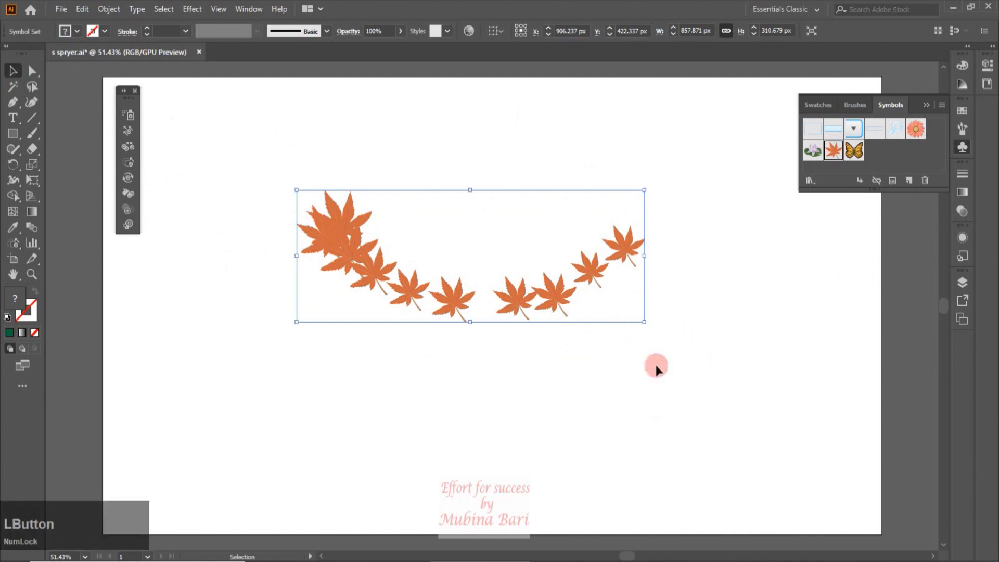
{"action": "left_click_drag", "start_coordinate": [646, 323], "coordinate": [783, 422]}
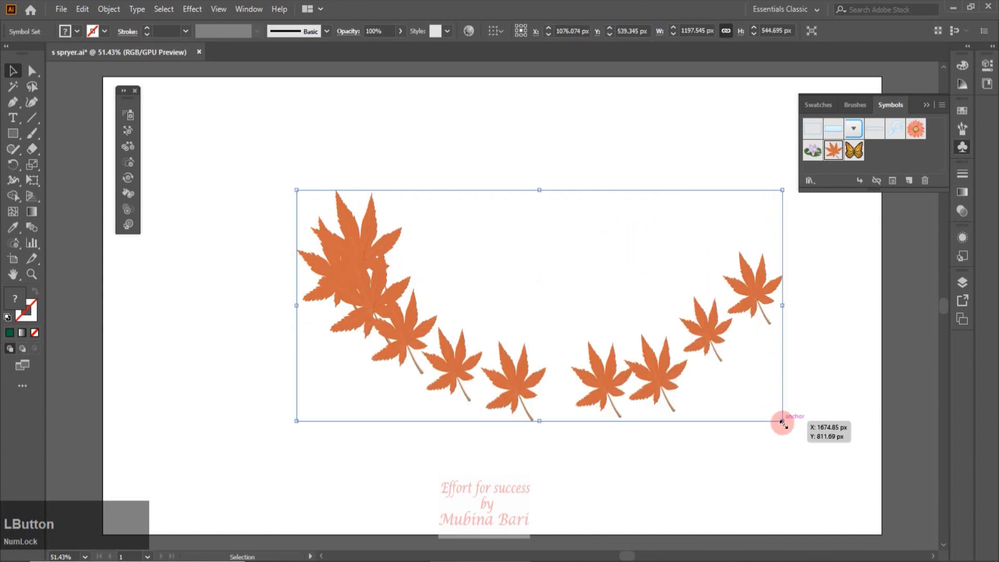
- Move the leaf set higher on the artboard and open the Scribble Effects graphic style library beside the Graphic Styles list
{"action": "left_click_drag", "start_coordinate": [373, 308], "coordinate": [365, 270]}
{"action": "left_click", "coordinate": [128, 226]}
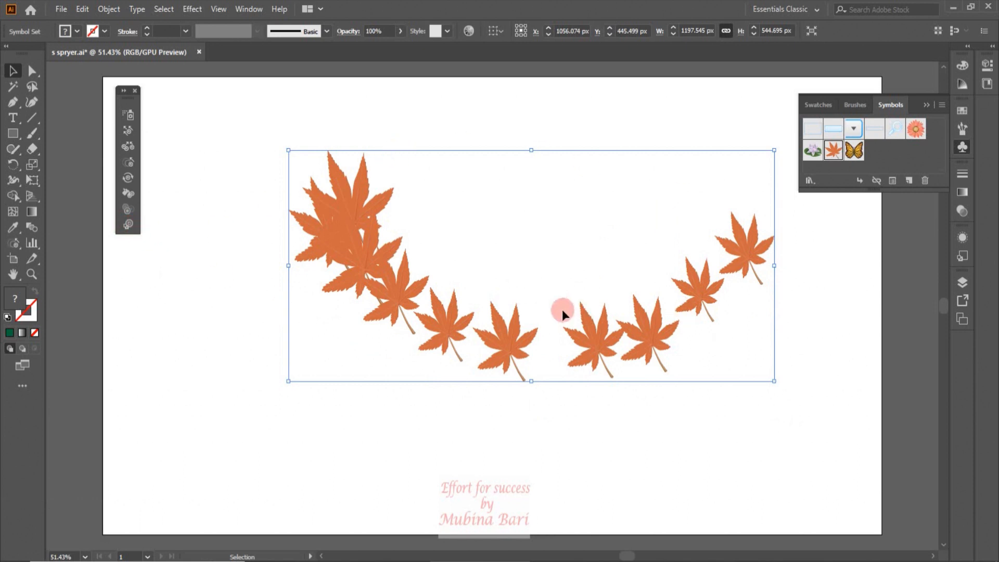
{"action": "left_click", "coordinate": [960, 254]}
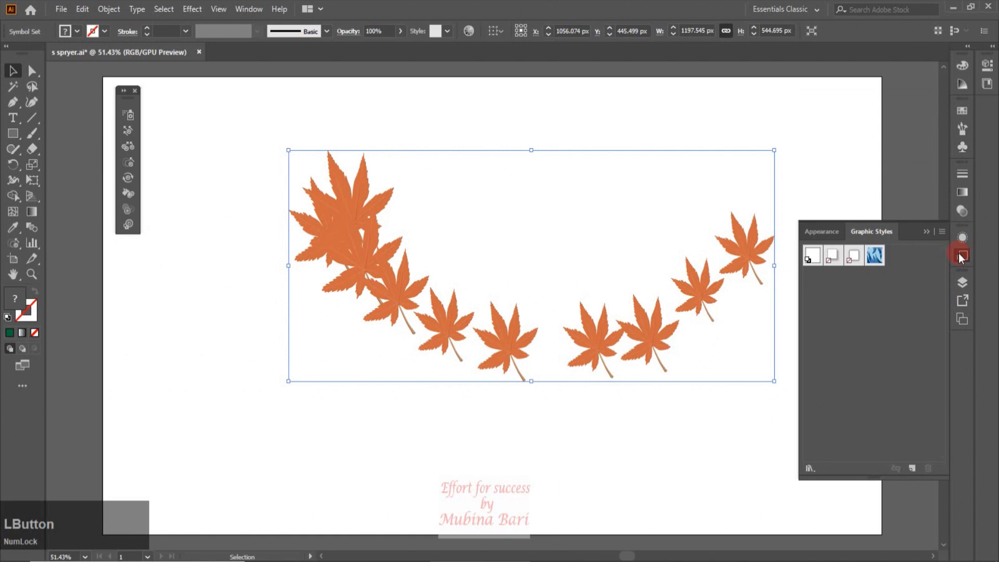
{"action": "left_click", "coordinate": [810, 468]}
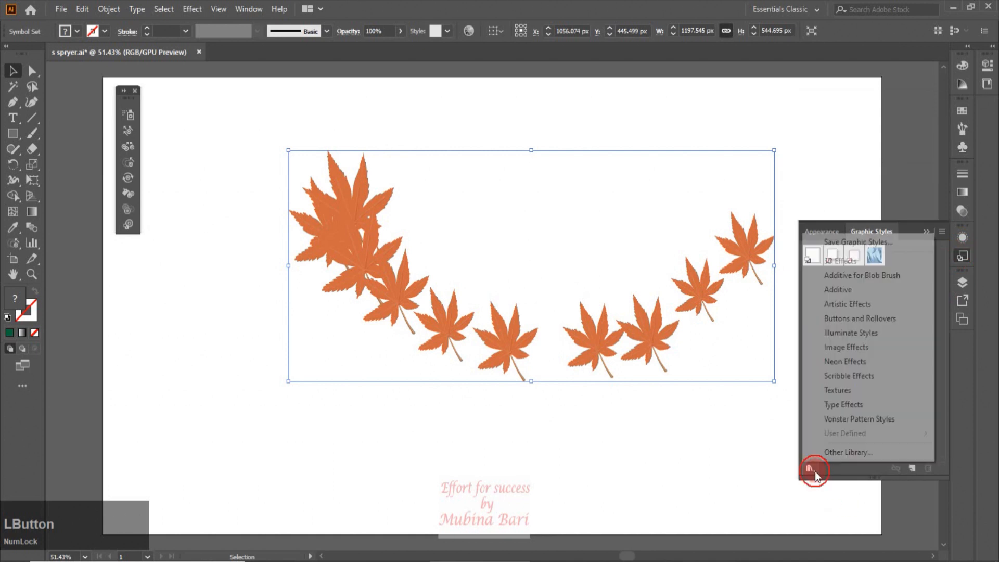
{"action": "left_click", "coordinate": [833, 450]}
{"action": "mouse_move", "coordinate": [523, 259]}
{"action": "left_mouse_down"}
{"action": "mouse_move", "coordinate": [832, 130]}
{"action": "mouse_move", "coordinate": [900, 115]}
{"action": "left_mouse_up"}
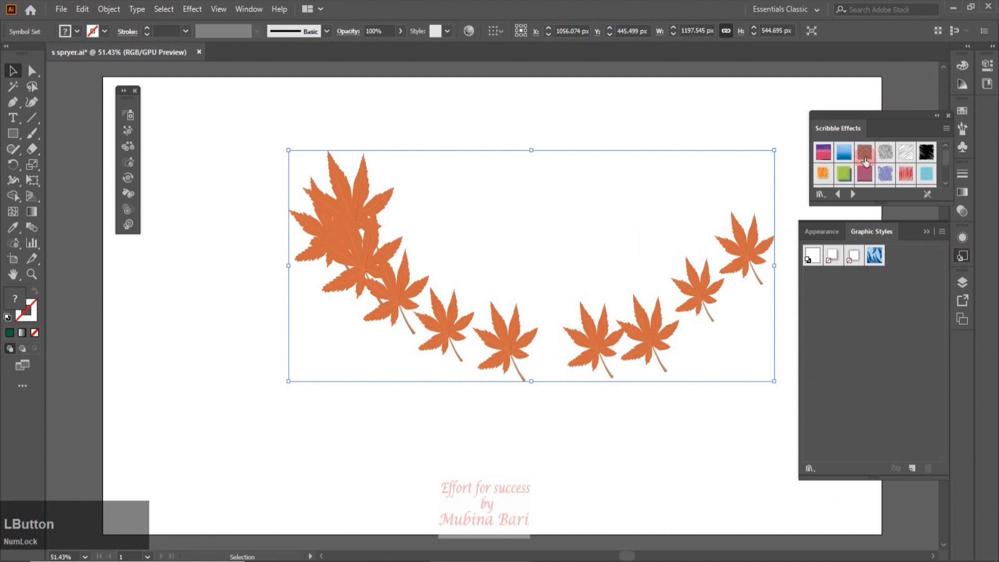
- Apply a brown scribble style to the leaf set, and add the Button Illuminated Normal style from the Buttons and Rollovers library
{"action": "left_click", "coordinate": [906, 177]}
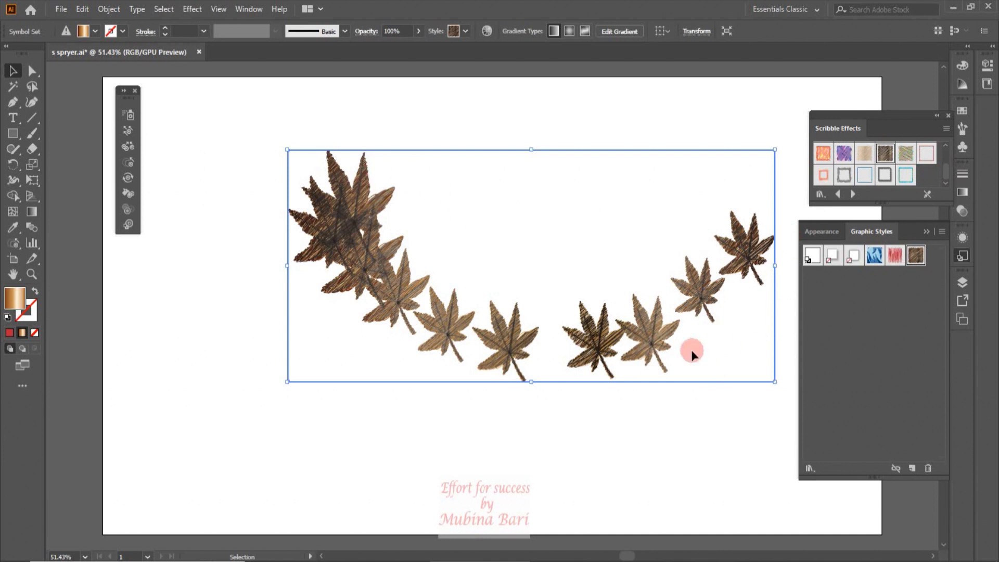
{"action": "left_click", "coordinate": [433, 372]}
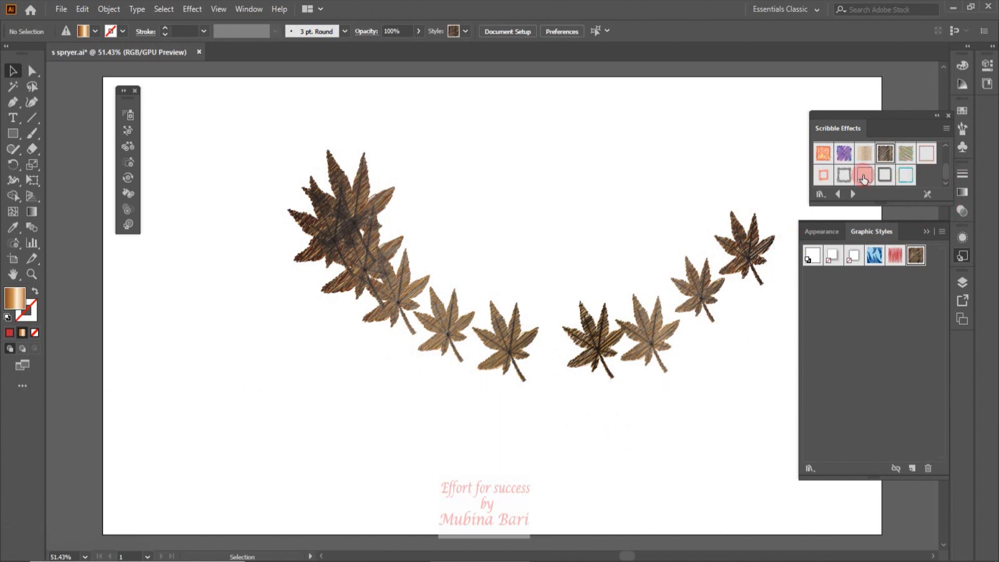
{"action": "left_click", "coordinate": [844, 155]}
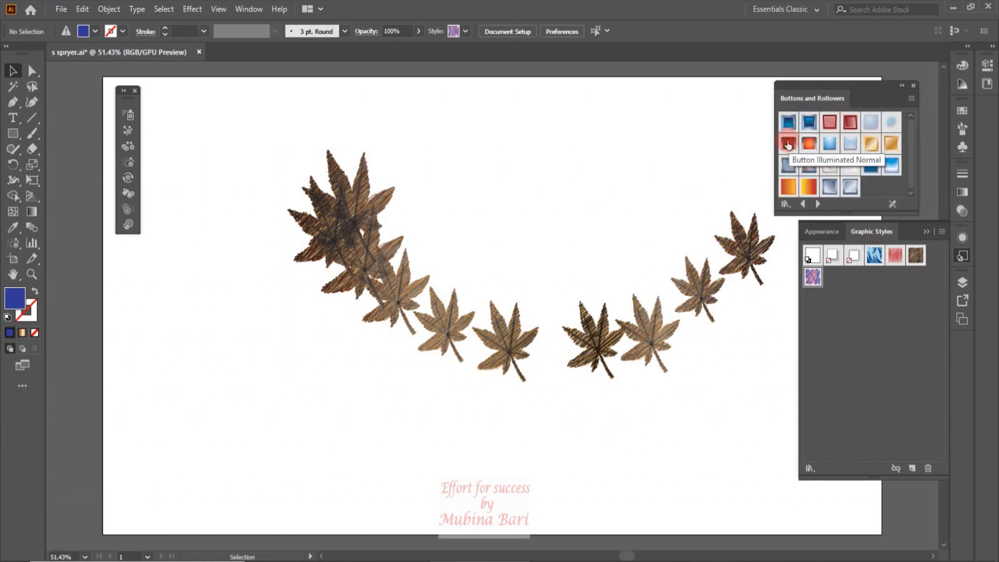
{"action": "left_click", "coordinate": [788, 144]}
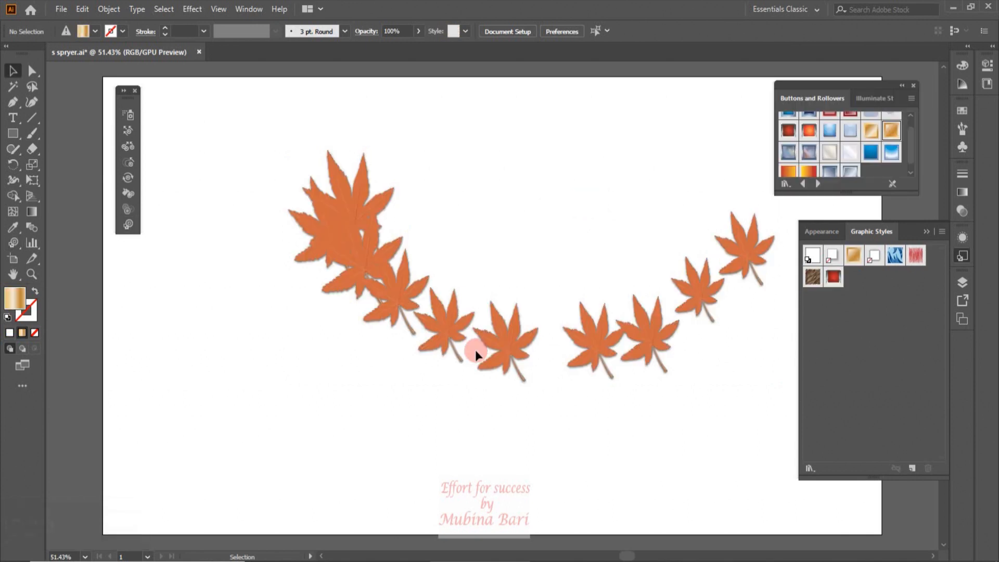
- Paint the golden button style over the whole row of leaves with the Symbol Styler
{"action": "left_click", "coordinate": [469, 341]}
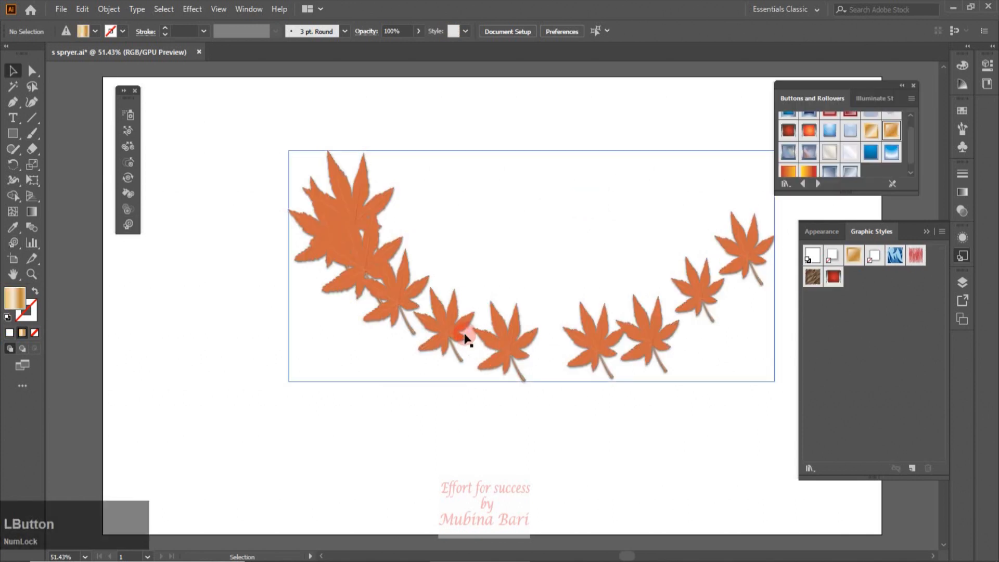
{"action": "left_click", "coordinate": [128, 225]}
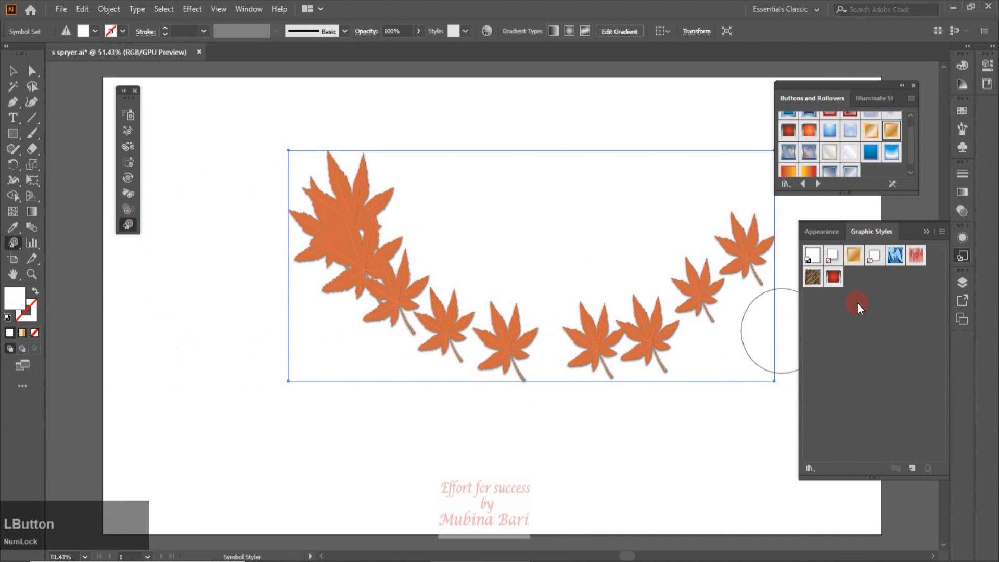
{"action": "left_click", "coordinate": [855, 256]}
{"action": "mouse_move", "coordinate": [326, 197]}
{"action": "left_mouse_down"}
{"action": "mouse_move", "coordinate": [457, 296]}
{"action": "mouse_move", "coordinate": [534, 323]}
{"action": "mouse_move", "coordinate": [638, 313]}
{"action": "mouse_move", "coordinate": [702, 286]}
{"action": "mouse_move", "coordinate": [741, 235]}
{"action": "left_mouse_up"}
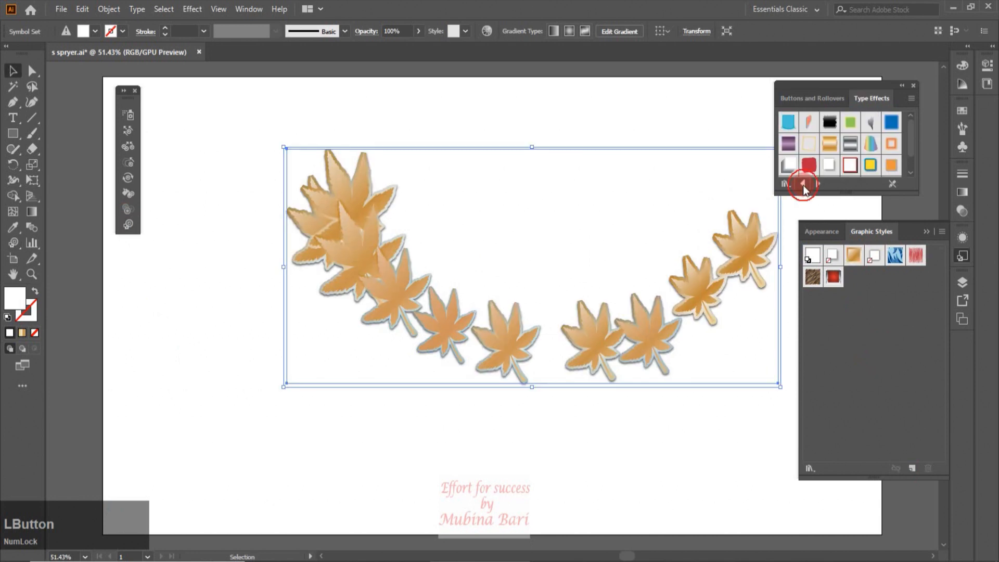
- Browse the graphic style libraries through to Vonster Pattern Styles
{"action": "left_click", "coordinate": [804, 184]}
{"action": "left_click", "coordinate": [817, 184]}
{"action": "left_click", "coordinate": [817, 184]}
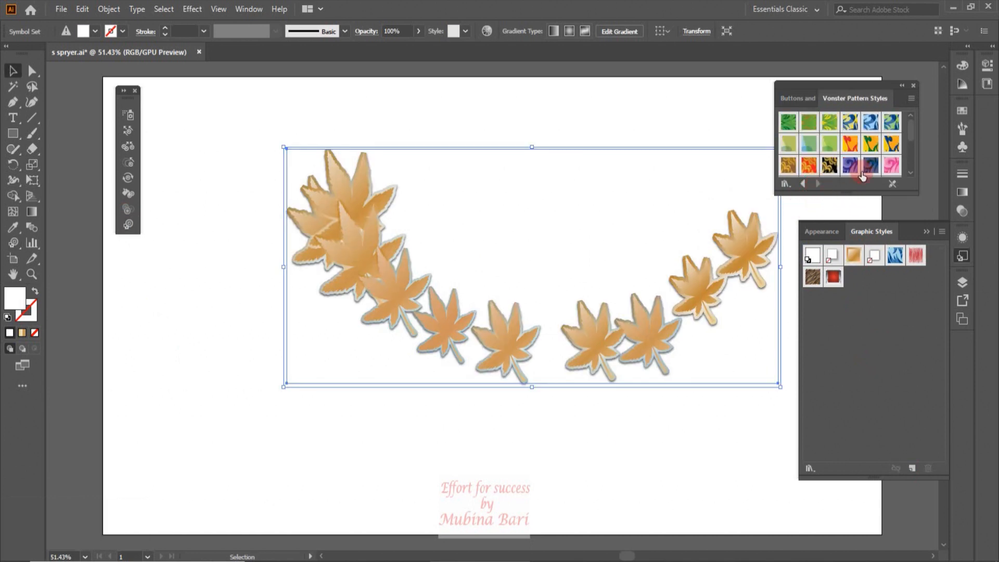
- Try the pink swirl pattern style on the whole leaf set, and undo it together with the golden styling
{"action": "left_click", "coordinate": [891, 165]}
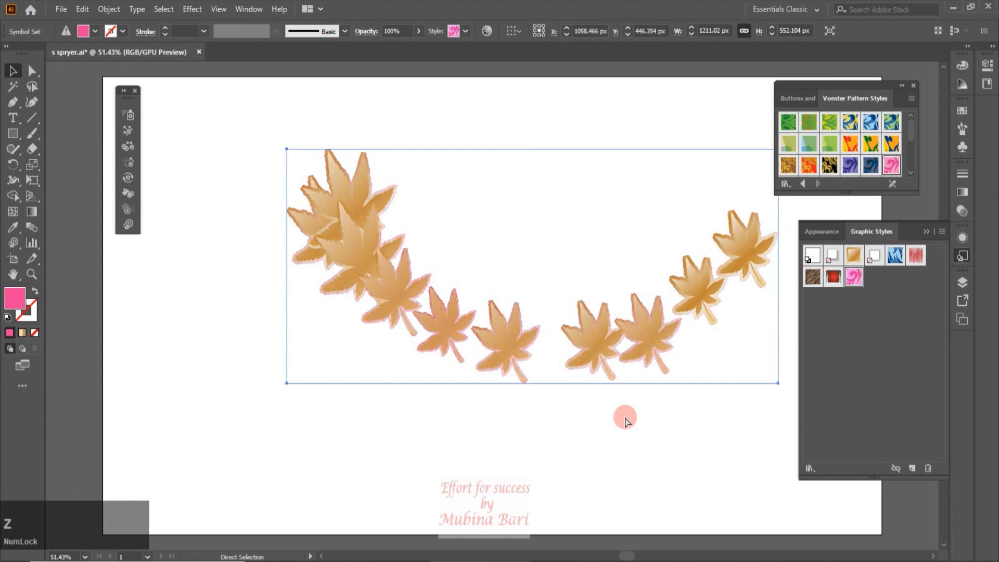
{"action": "key", "text": "ctrl+z"}
{"action": "key", "text": "ctrl+z"}
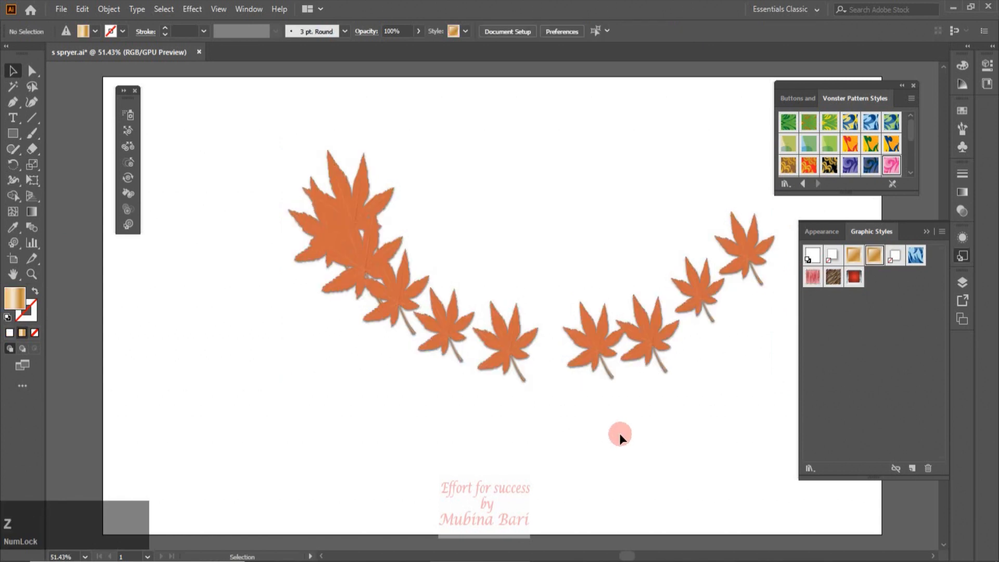
{"action": "key", "text": "ctrl+z"}
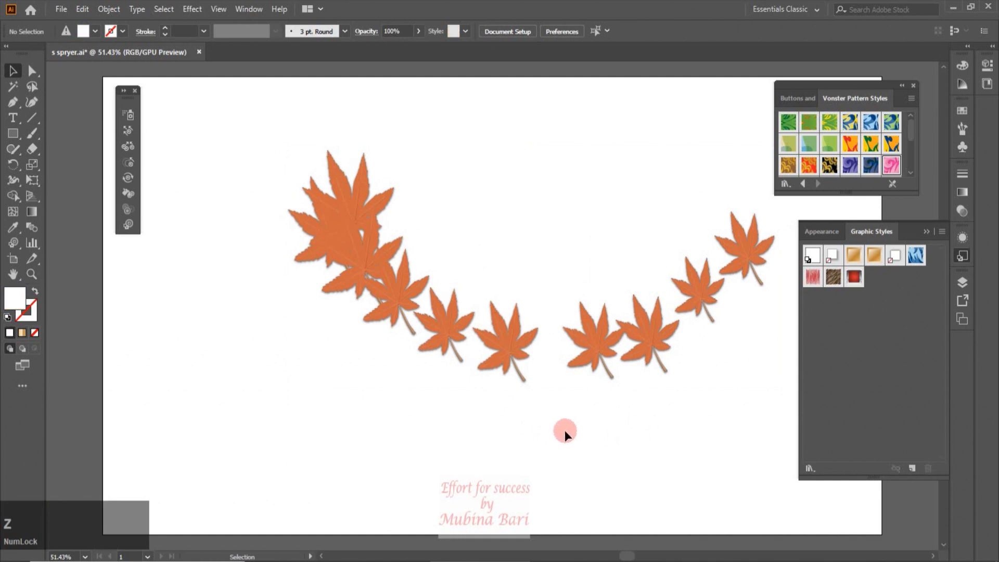
{"action": "key", "text": "ctrl"}
{"action": "key", "text": "ctrl+z"}
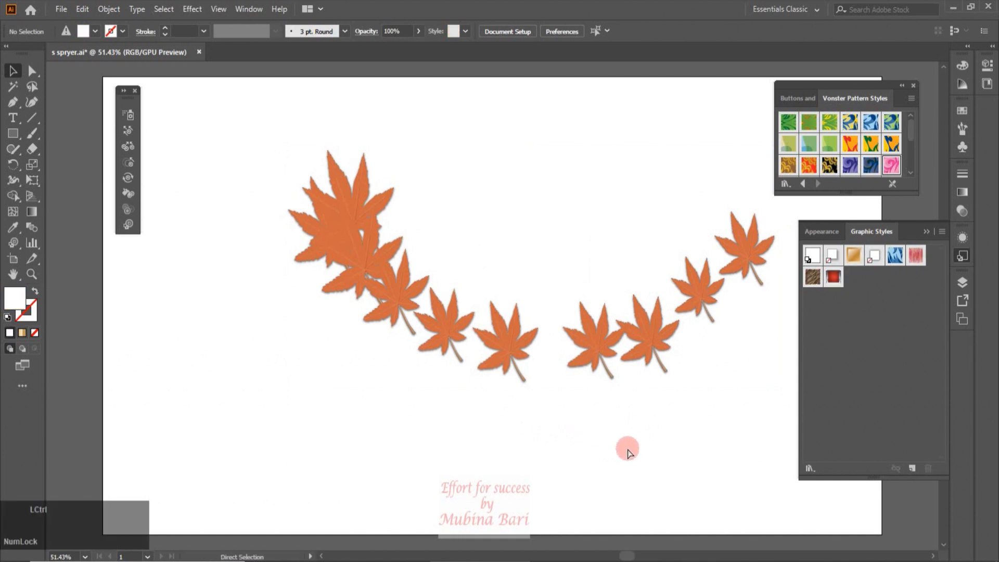
{"action": "key", "text": "ctrl+z"}
- Add the black-and-gold pattern from Vonster Pattern Styles to the document's graphic styles with the leaf set deselected
{"action": "left_click", "coordinate": [741, 260]}
{"action": "left_click", "coordinate": [802, 186]}
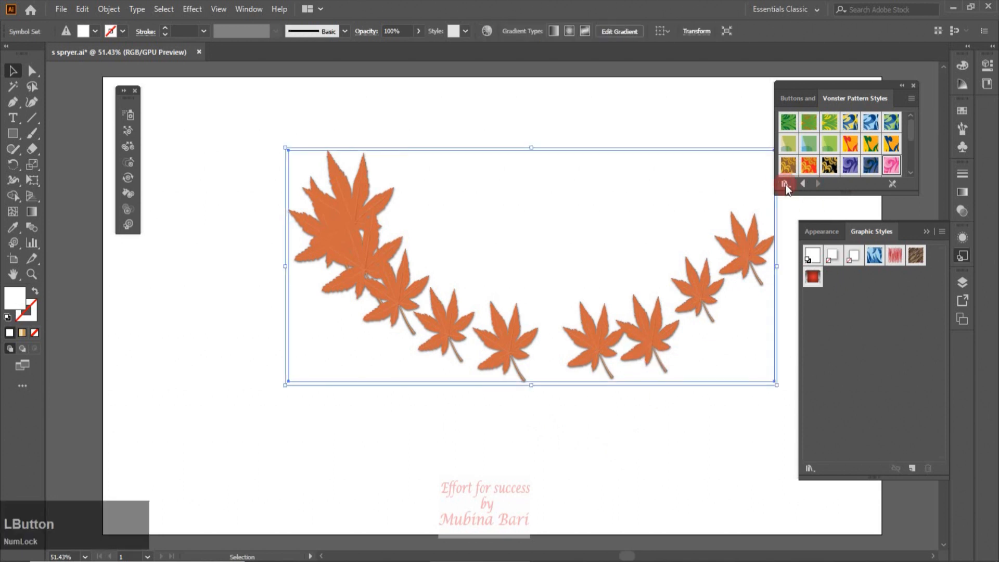
{"action": "left_click", "coordinate": [698, 487]}
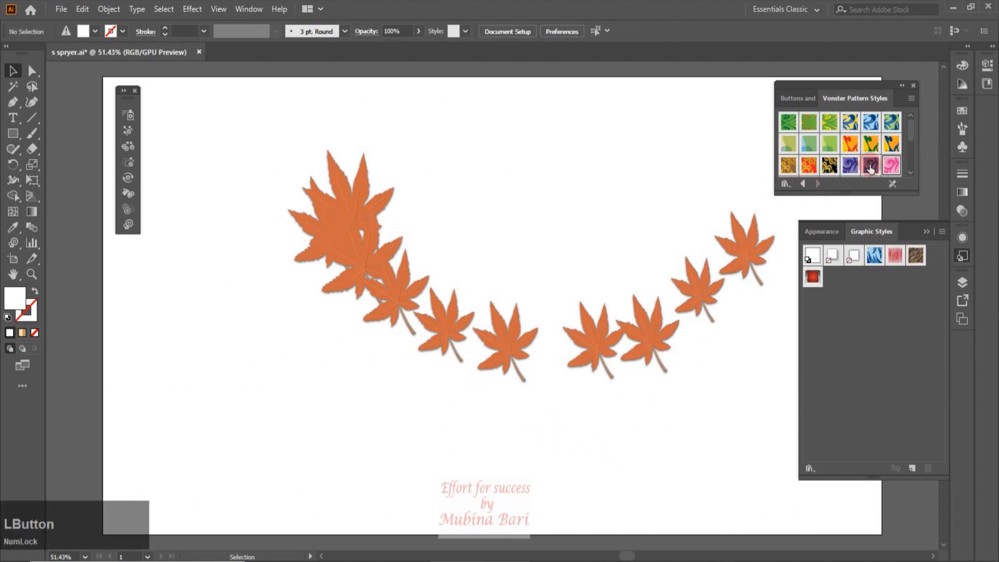
{"action": "left_click_drag", "start_coordinate": [830, 166], "coordinate": [849, 285]}
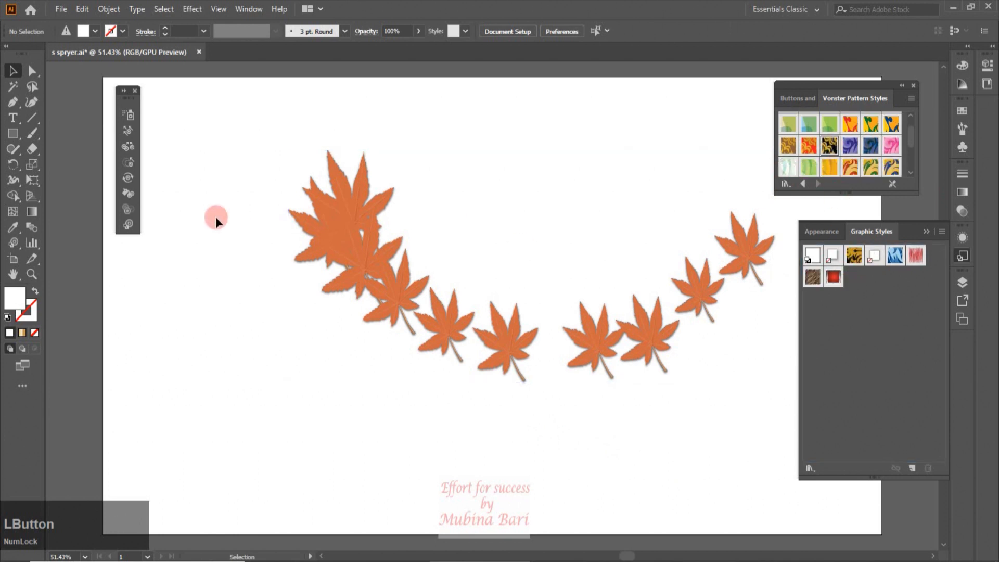
- Paint the black-and-gold pattern style over all the leaves in the set with the Symbol Styler
{"action": "left_click", "coordinate": [339, 237]}
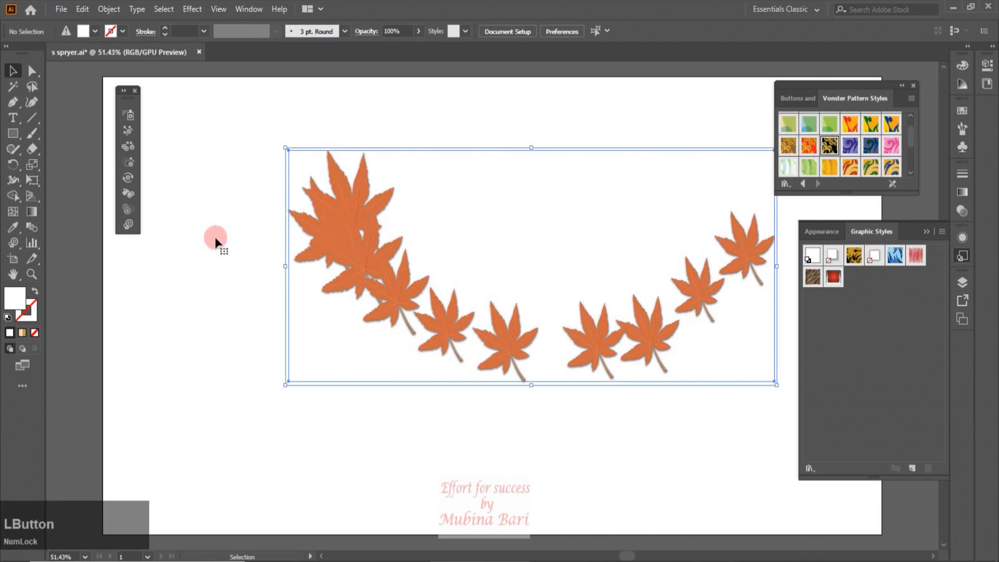
{"action": "left_click", "coordinate": [129, 227]}
{"action": "left_click", "coordinate": [867, 256]}
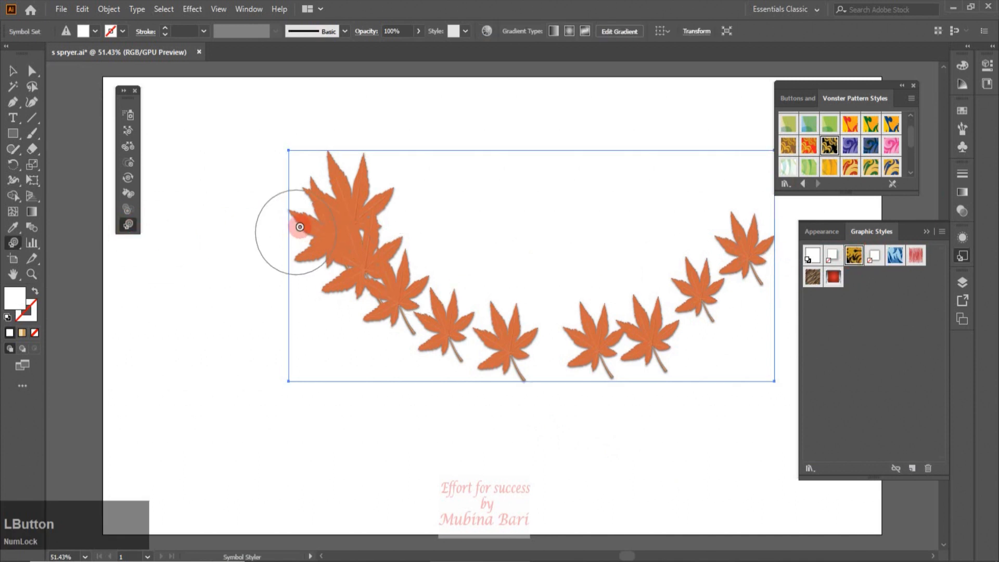
{"action": "mouse_move", "coordinate": [312, 200]}
{"action": "left_mouse_down"}
{"action": "mouse_move", "coordinate": [387, 279]}
{"action": "mouse_move", "coordinate": [459, 318]}
{"action": "mouse_move", "coordinate": [632, 323]}
{"action": "mouse_move", "coordinate": [713, 294]}
{"action": "mouse_move", "coordinate": [742, 265]}
{"action": "left_mouse_up"}
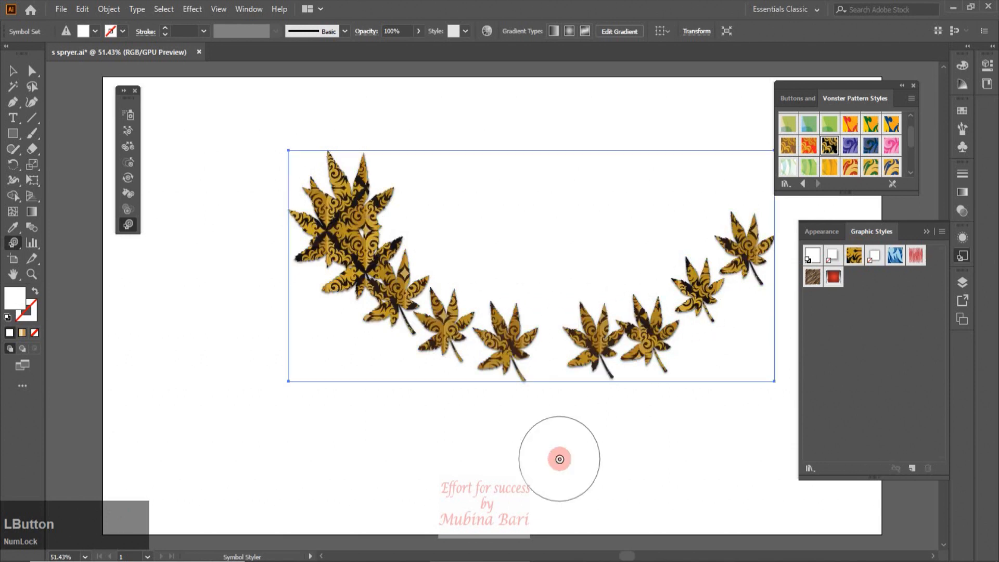